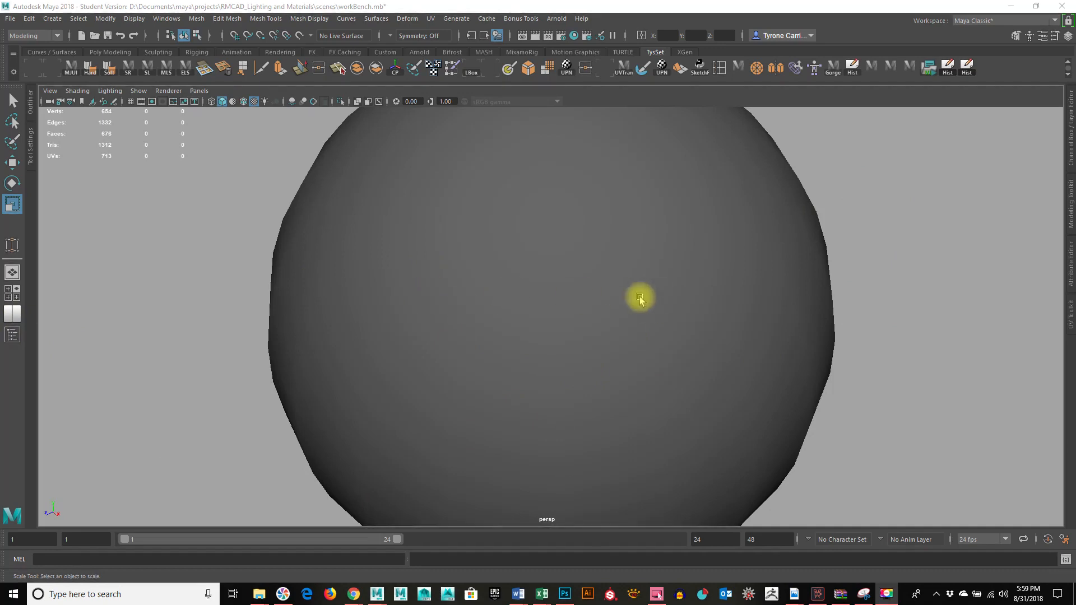
Step: Toggle the Outliner open and closed, and split the workspace into two panes side by side
left_click(14, 337)
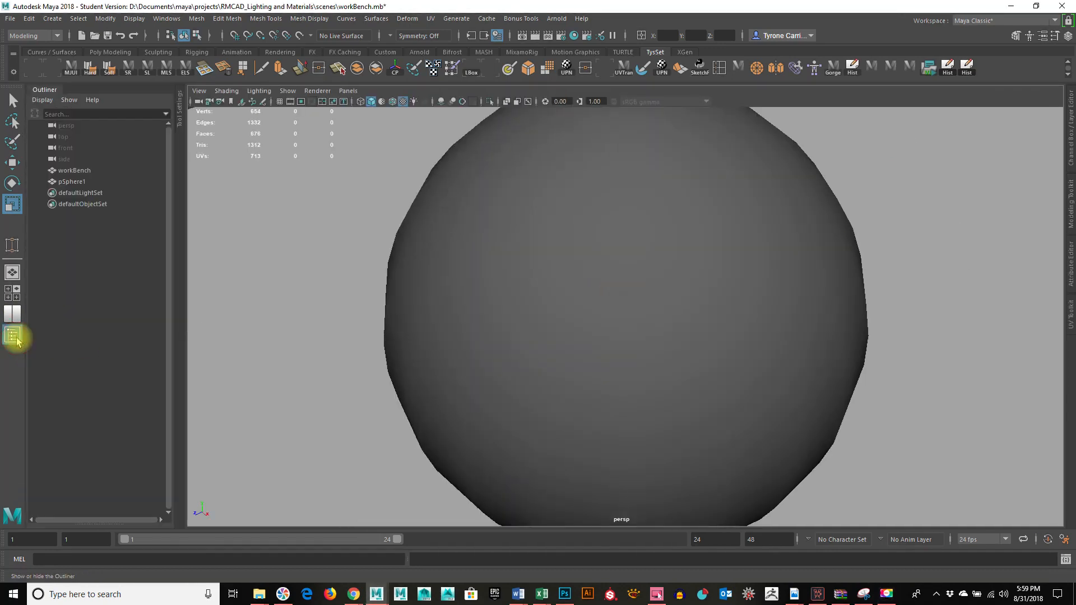
left_click(14, 336)
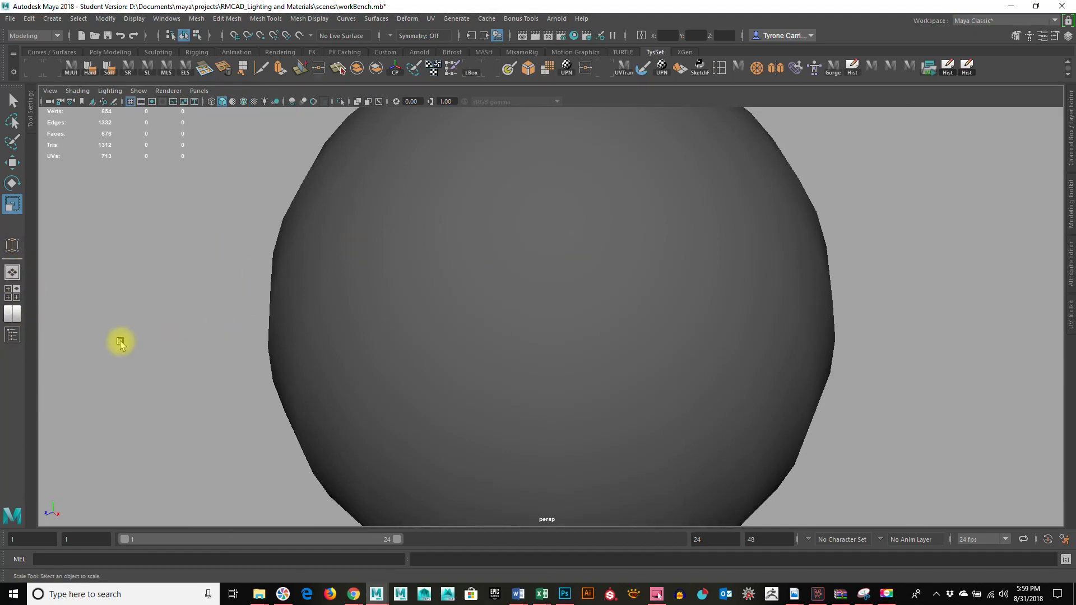
right_click(17, 292)
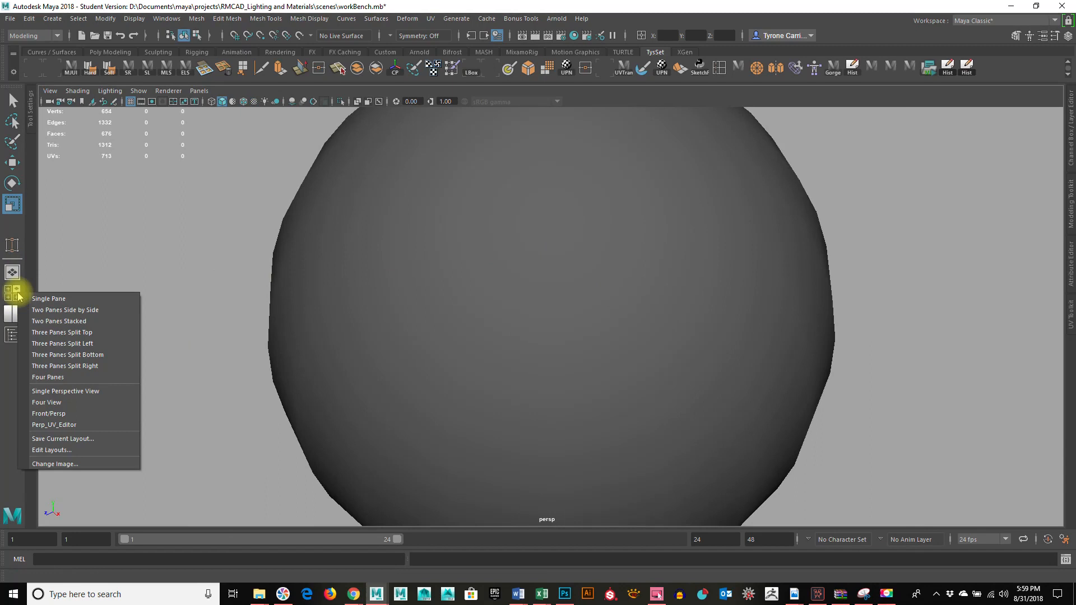
left_click(77, 310)
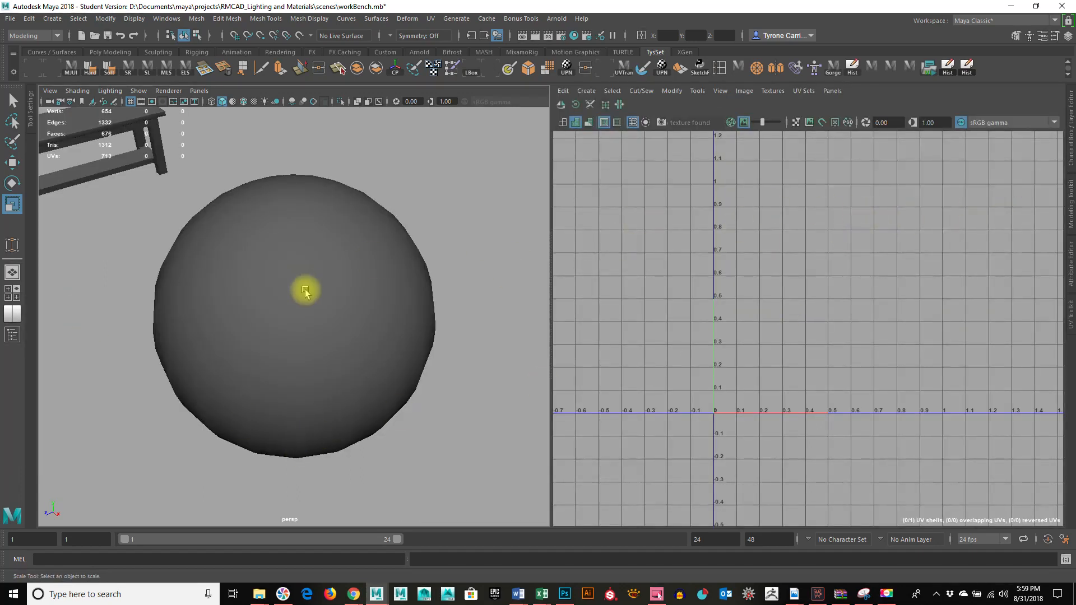
Step: Set the pane showing the sphere to the persp perspective camera
left_click(202, 92)
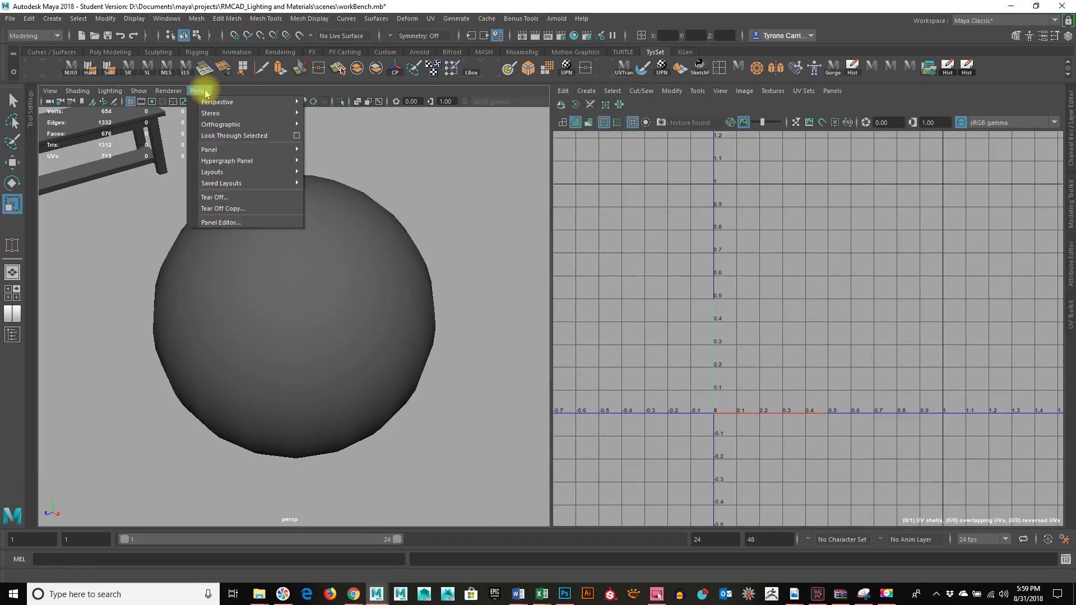
mouse_move(253, 103)
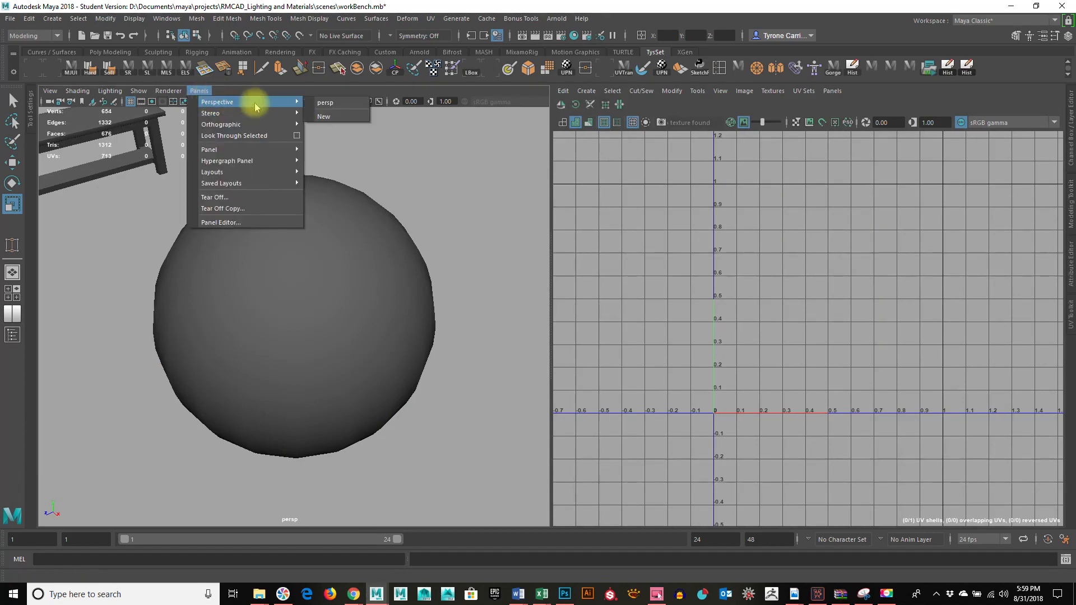
left_click(333, 103)
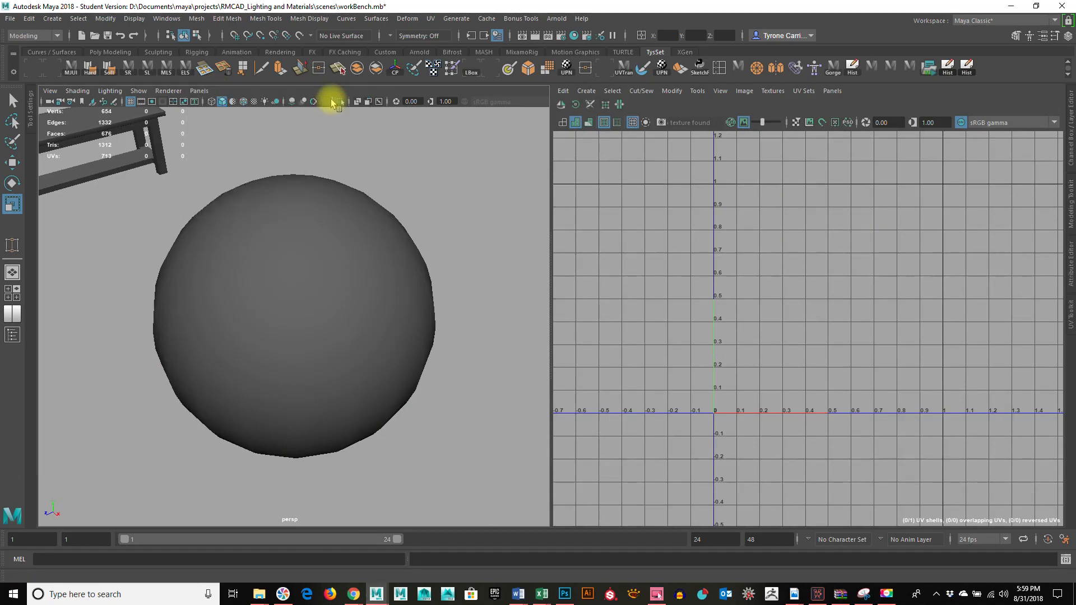
Step: Set the second pane to show the UV Editor
left_click(832, 91)
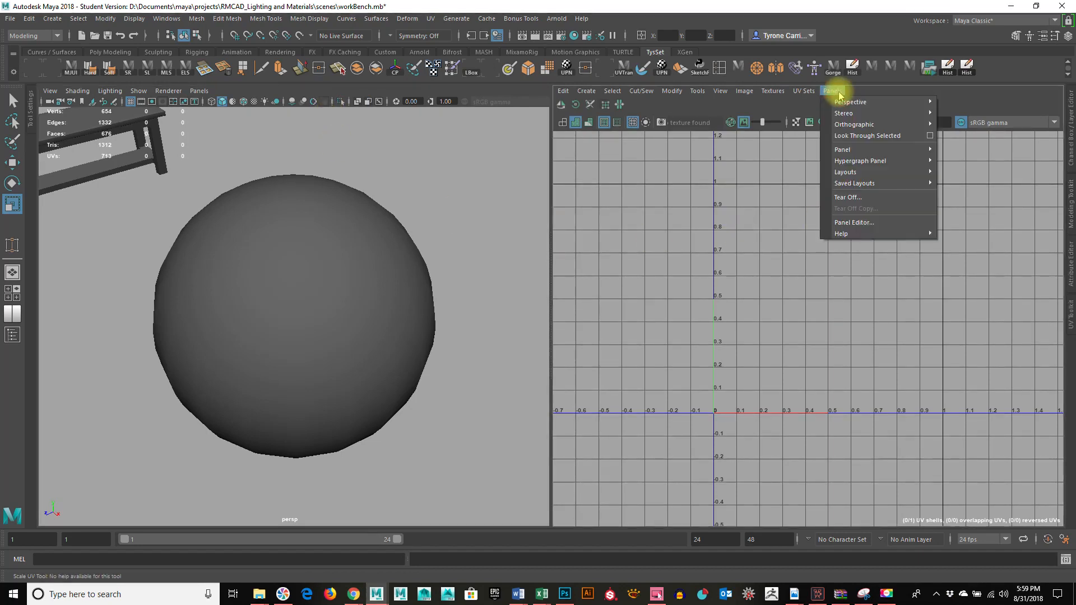
mouse_move(840, 103)
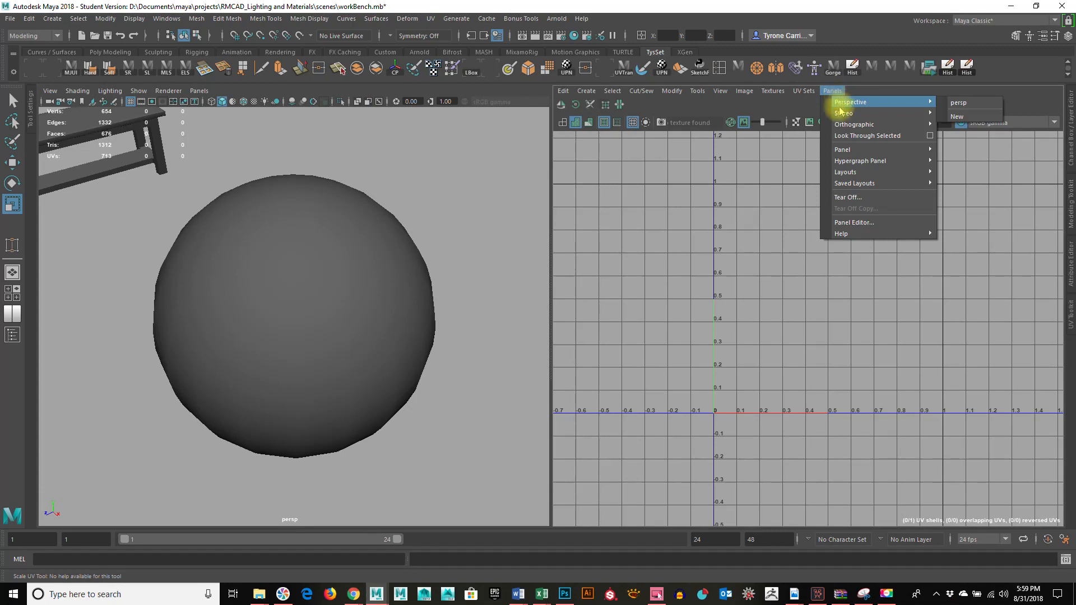
mouse_move(849, 150)
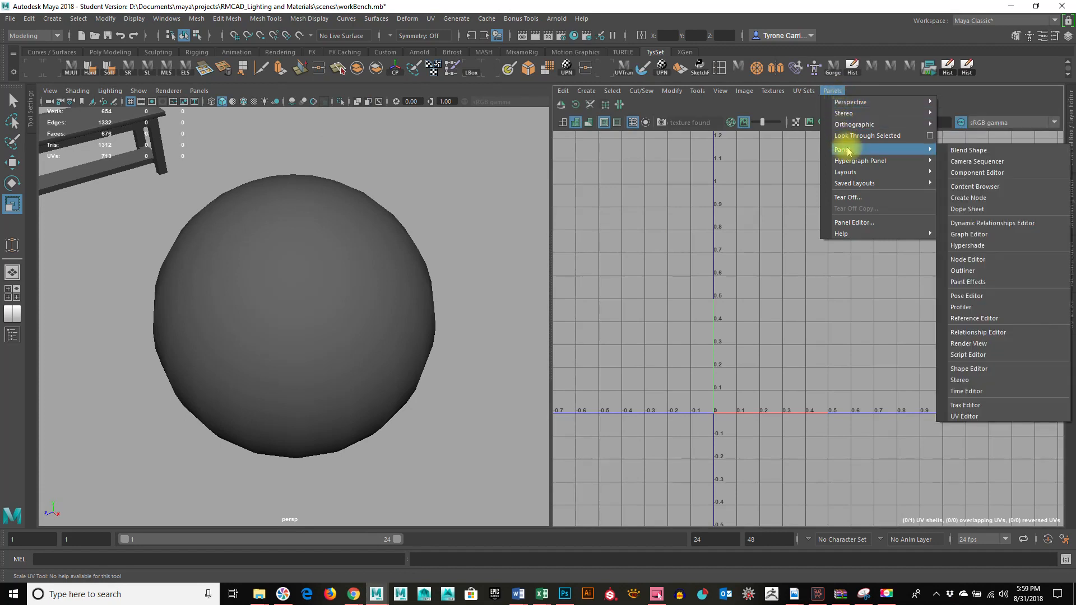
left_click(981, 417)
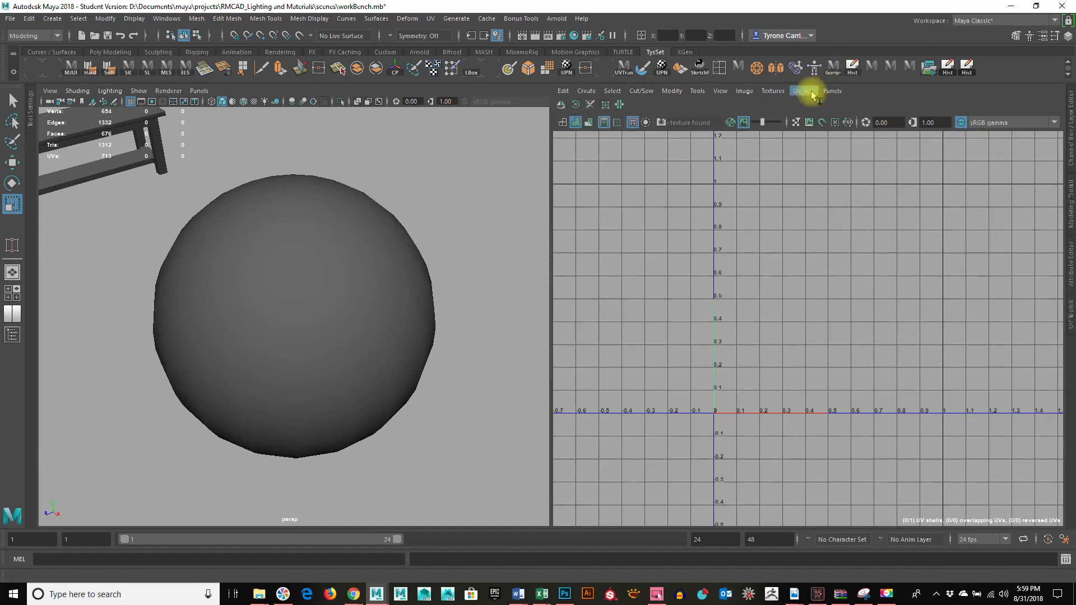
Step: Show the UV Toolkit beside the UV Editor
left_click(700, 92)
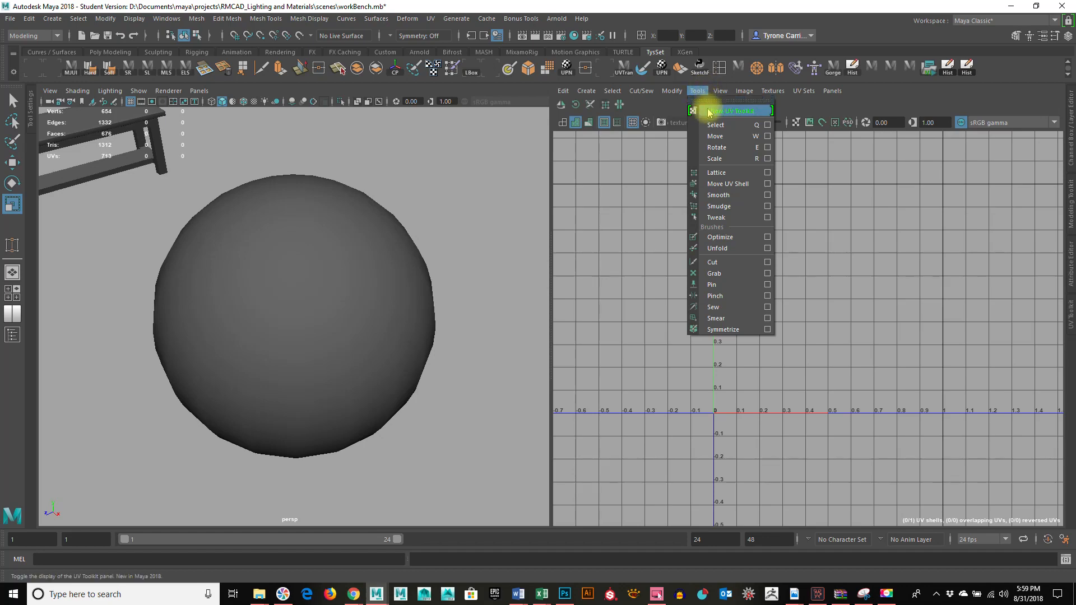
left_click(709, 112)
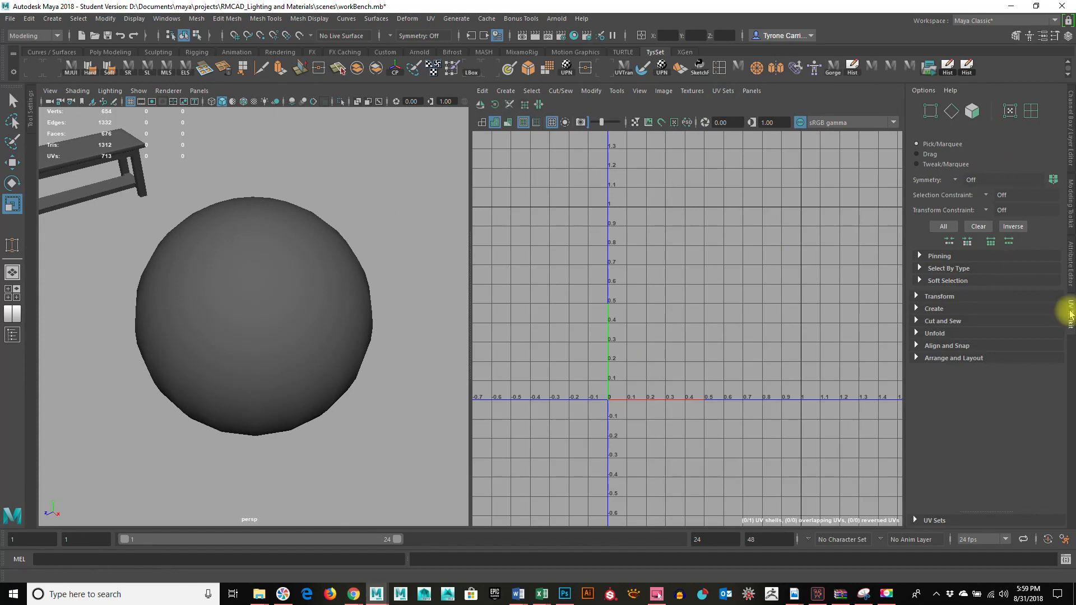
left_click_drag(1065, 305, 1062, 198)
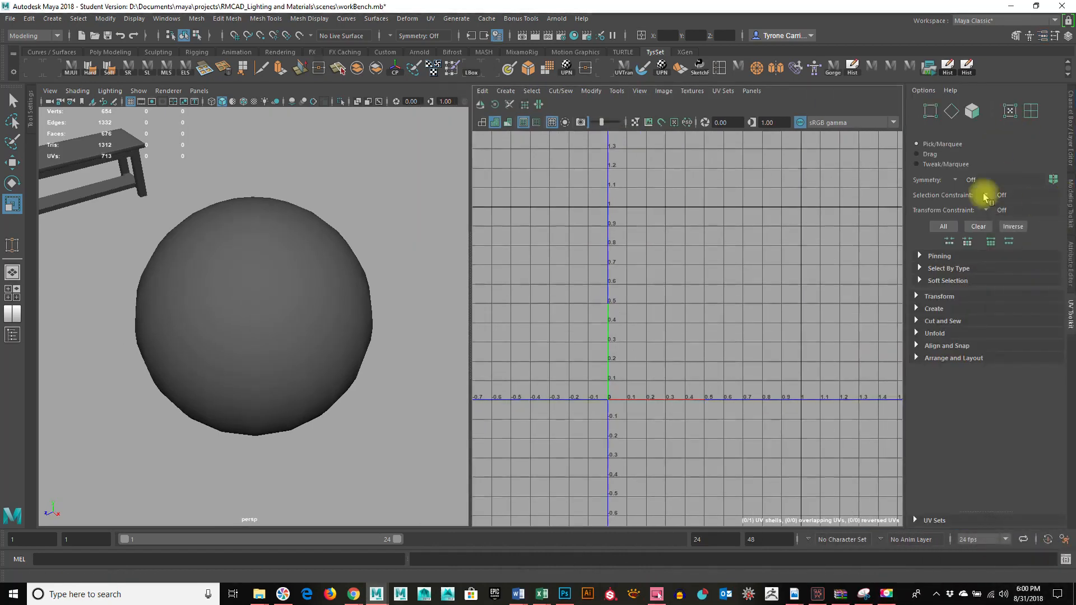
Step: View the Channel Box and the Modeling Toolkit in the sidebar in place of the UV Toolkit
left_click(1067, 263)
left_click(1069, 134)
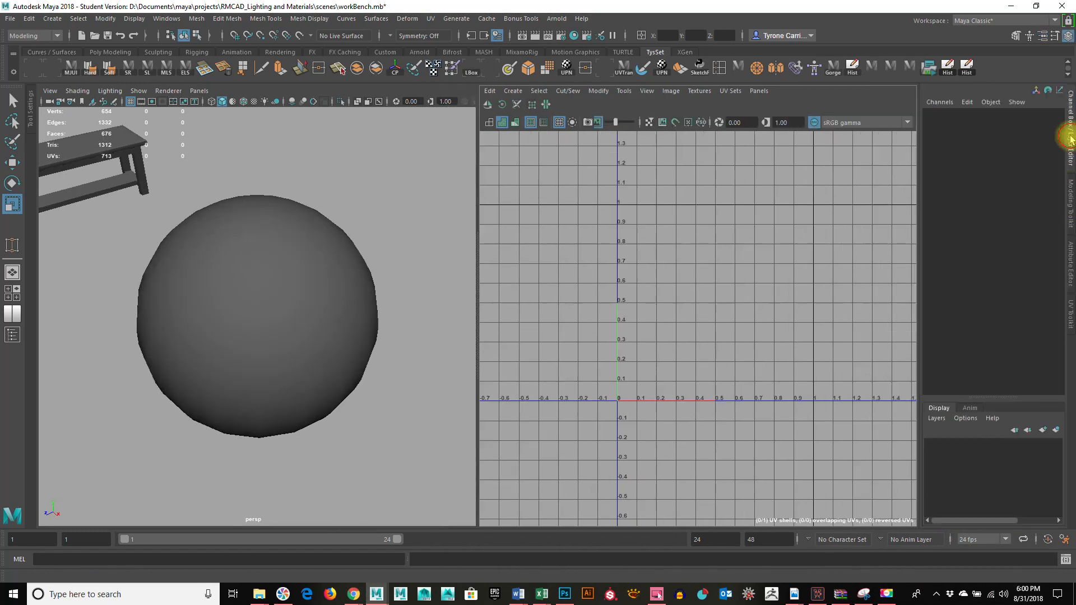
left_click(1069, 207)
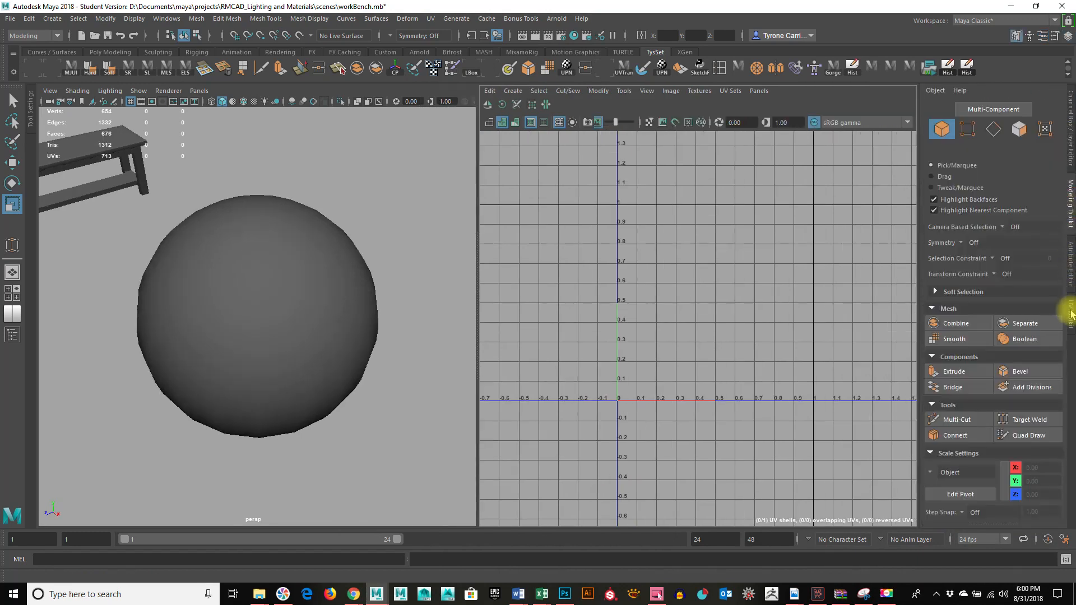
Step: Bring the UV Toolkit back and widen the UV Editor pane at the expense of the perspective view
left_click(1069, 314)
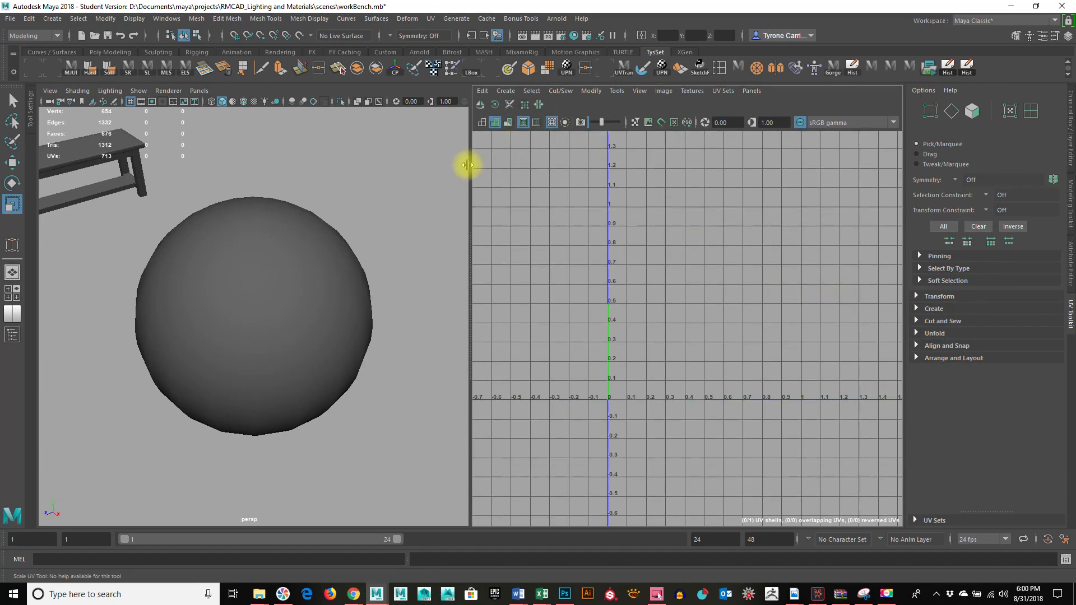
left_click_drag(468, 163, 318, 171)
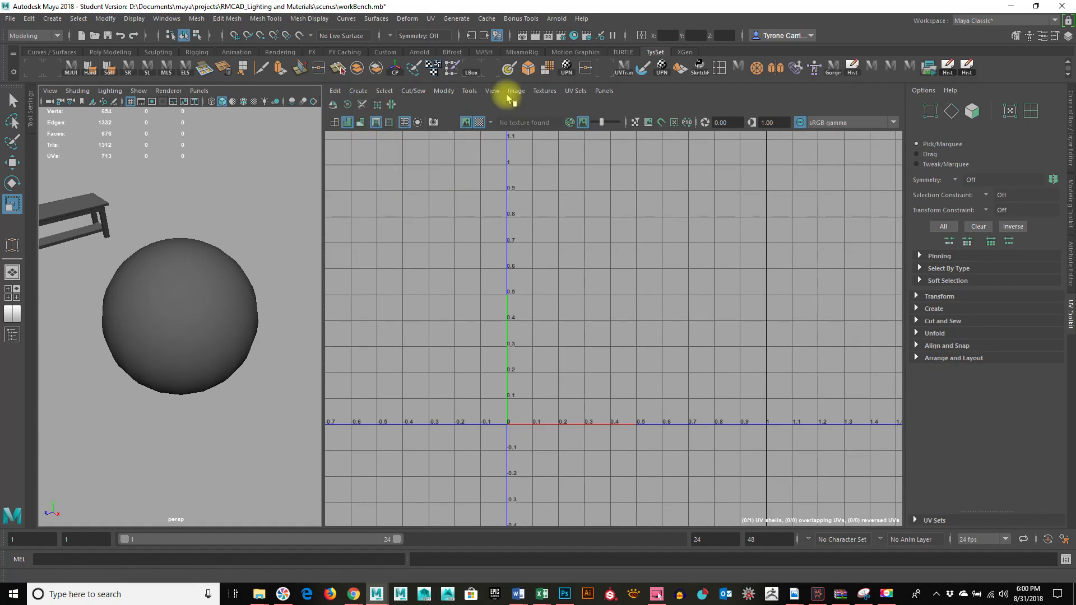
left_click(550, 91)
mouse_move(493, 92)
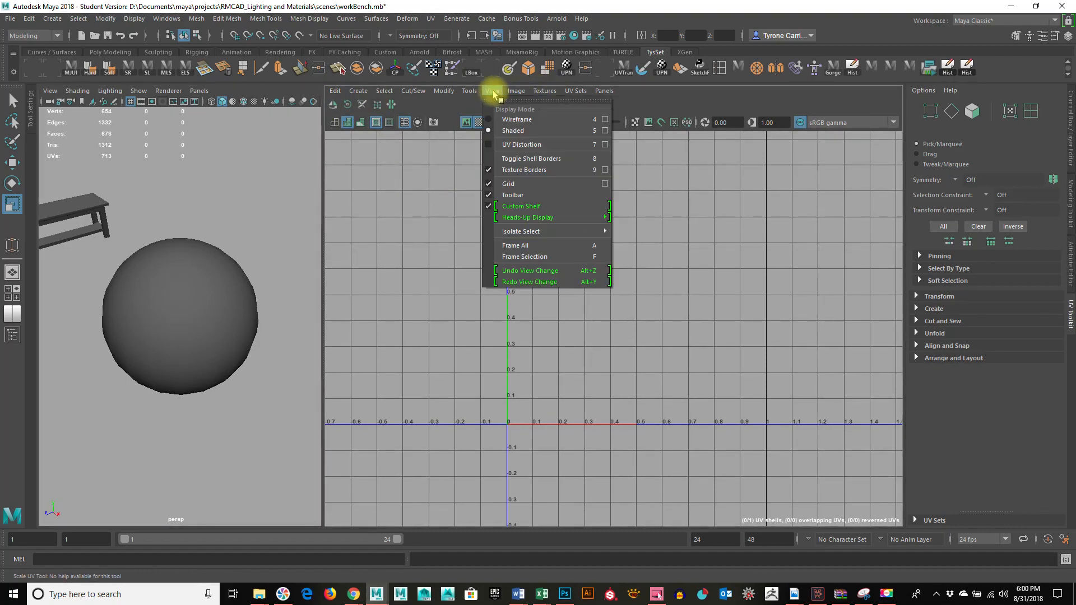
mouse_move(413, 94)
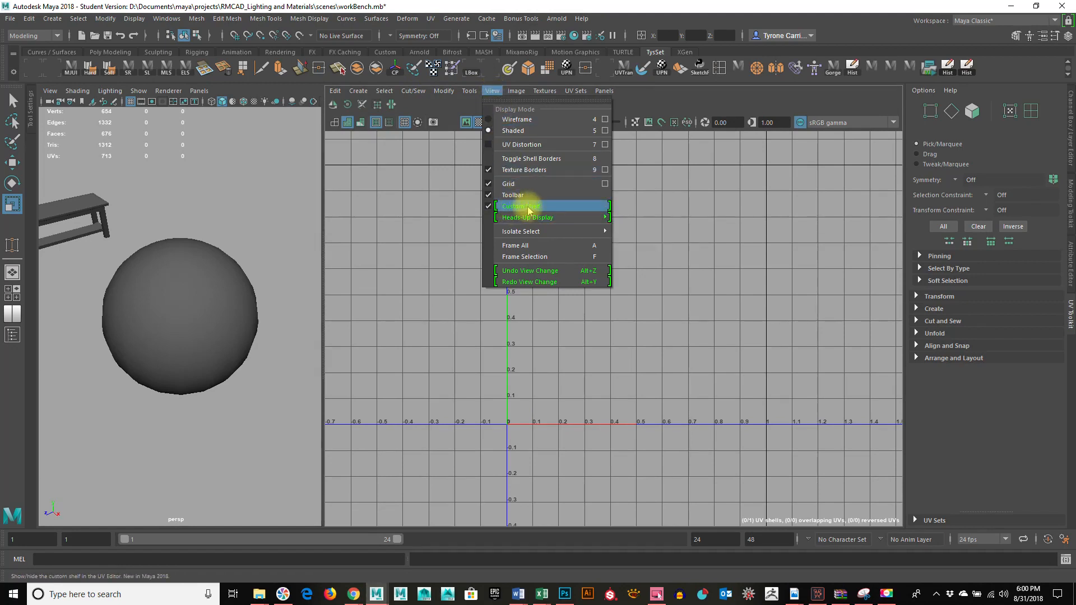
left_click(667, 95)
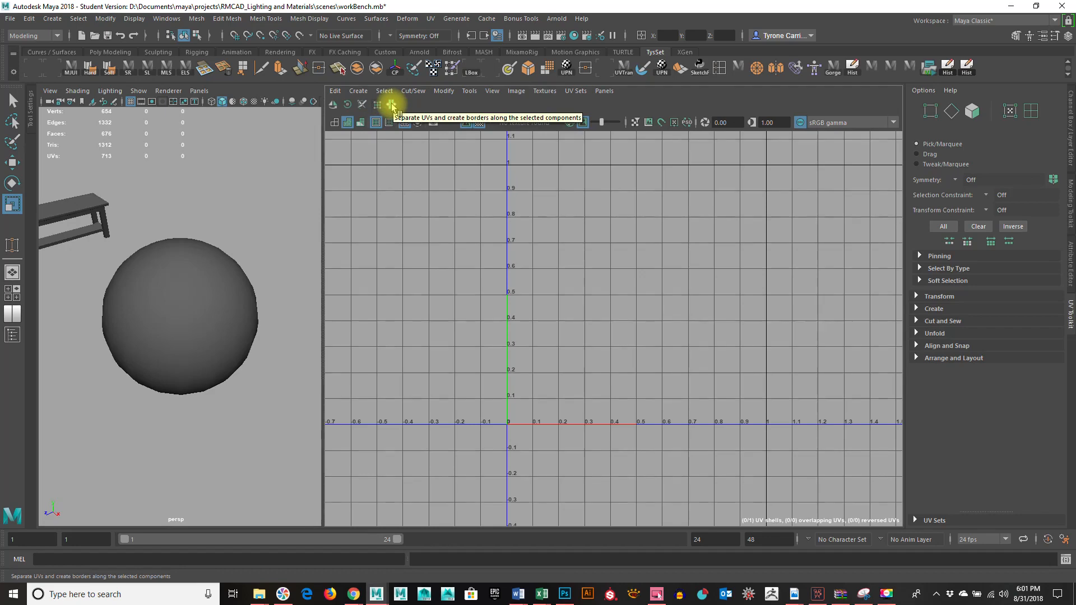
Step: Select the sphere and preview its UVs in wireframe, shaded and UV distortion display, ending on shaded
right_click_drag(671, 352, 525, 356, "alt")
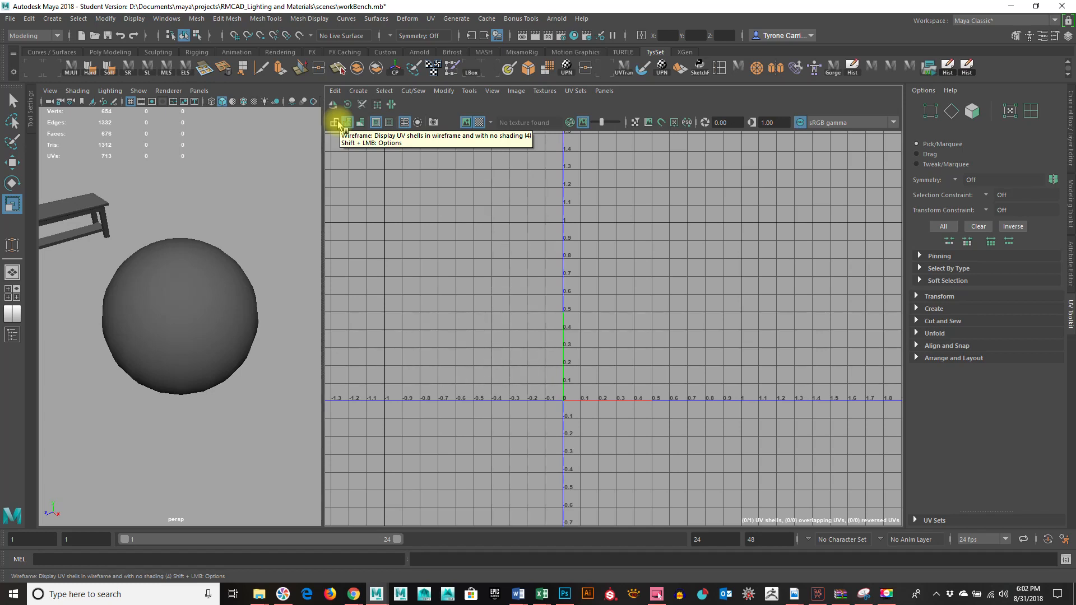
left_click(192, 293)
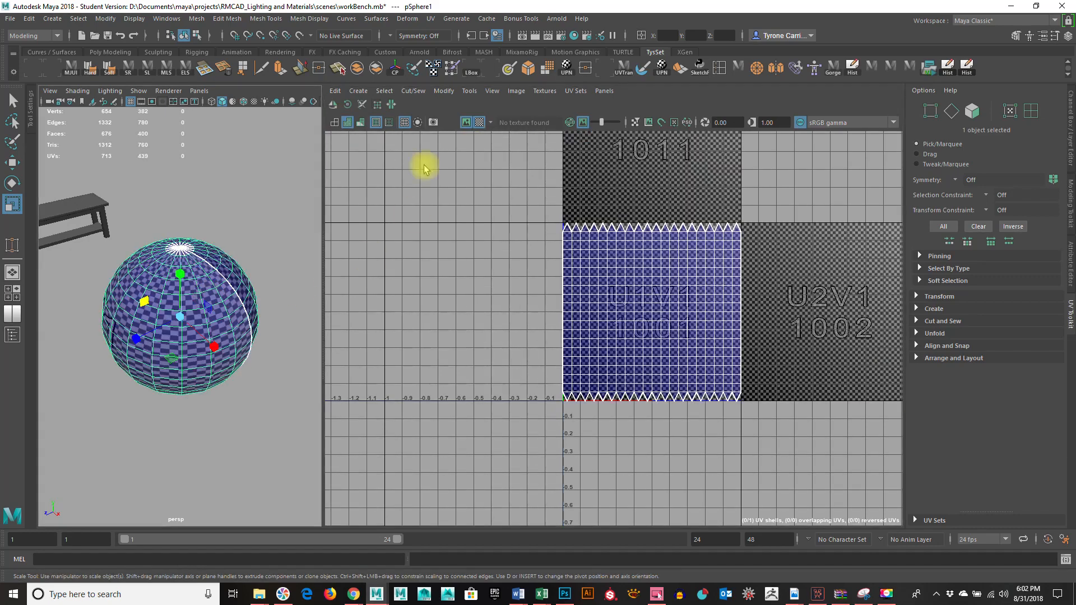
left_click(334, 123)
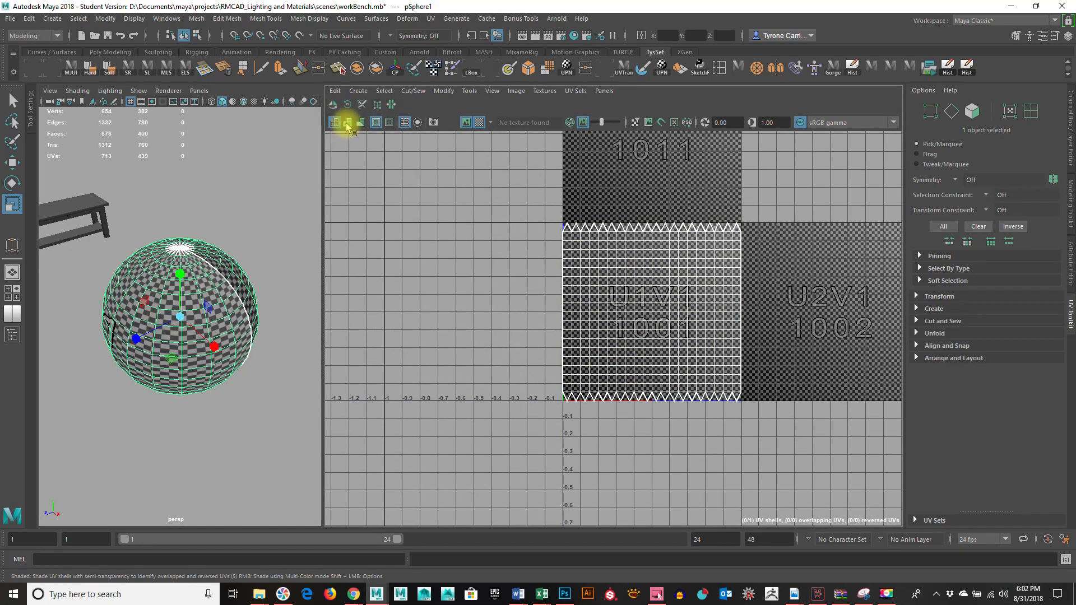
left_click(347, 123)
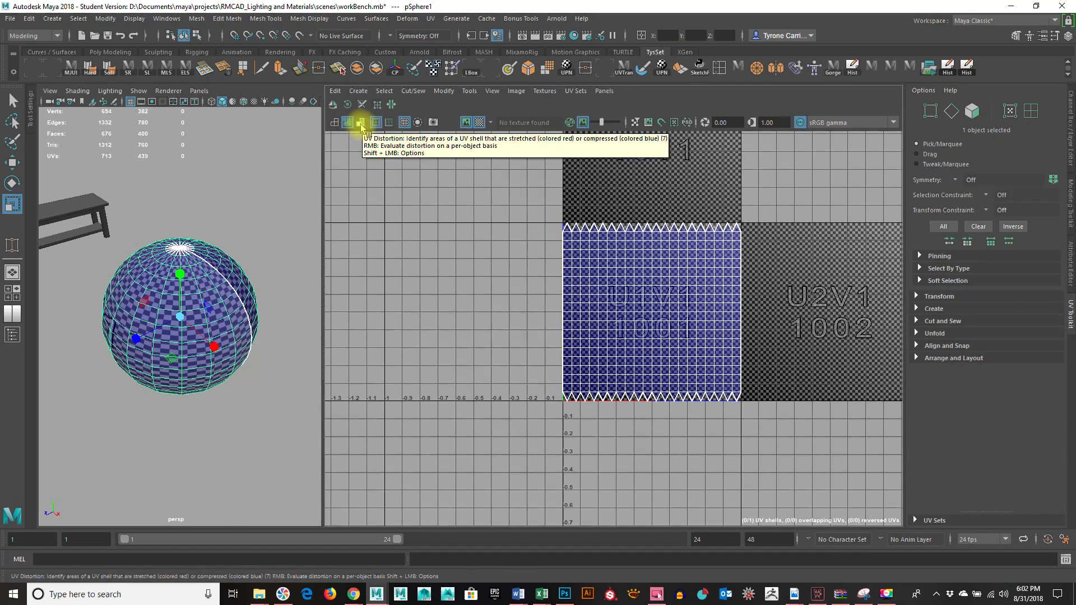
left_click(361, 123)
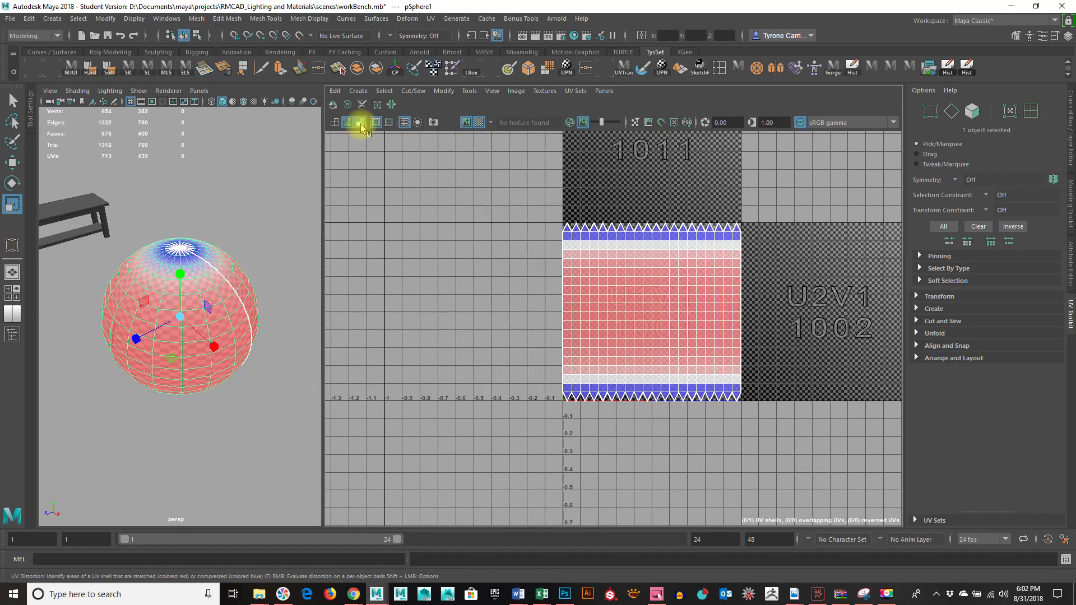
left_click(360, 123)
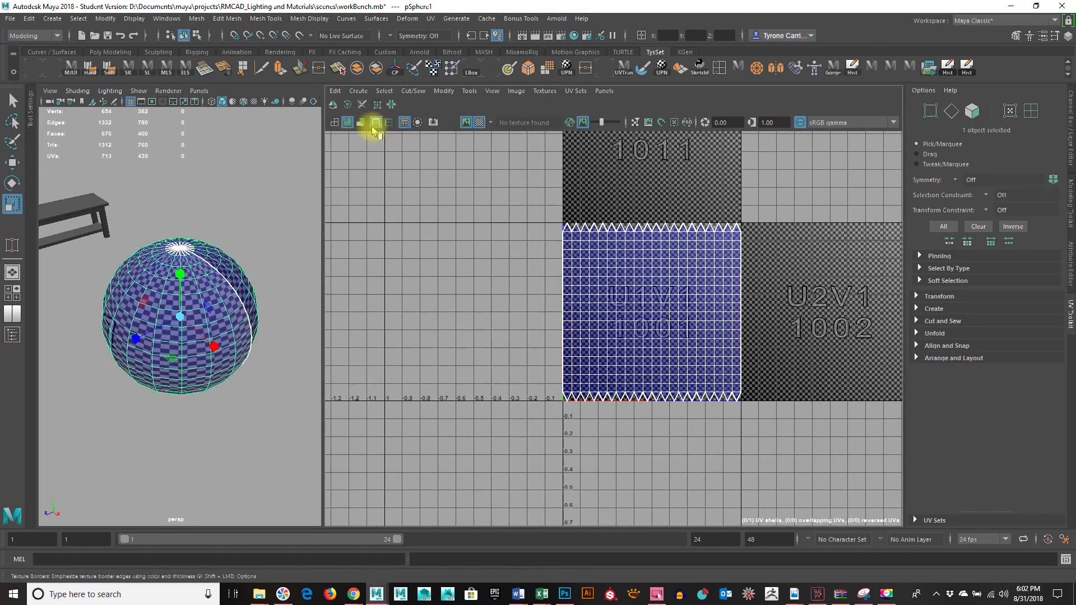
Step: Toggle the texture borders, and hide and reshow the grid in the UV Editor
left_click(375, 123)
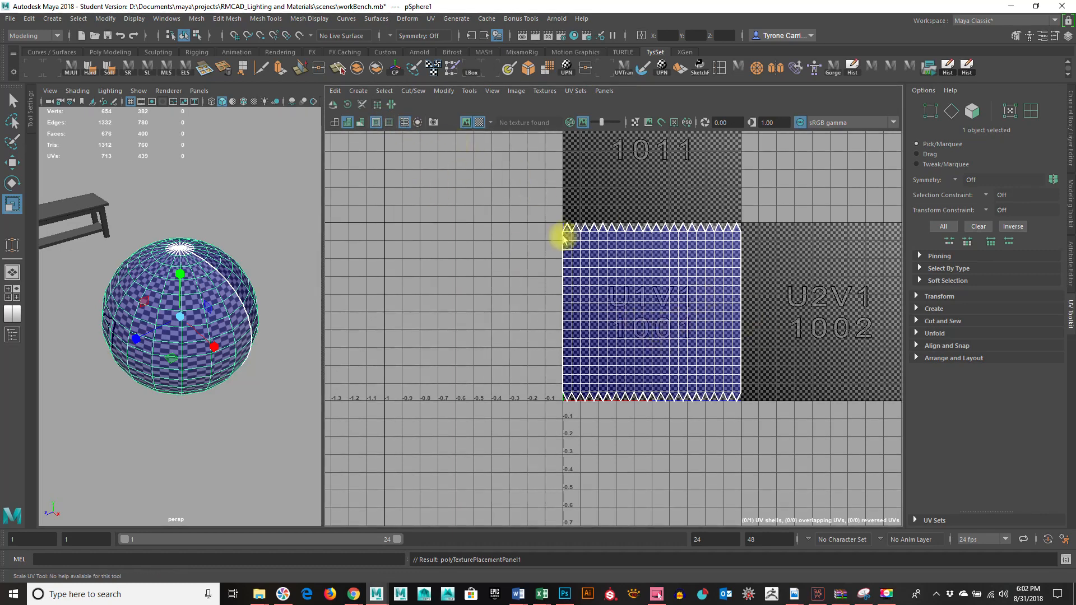
left_click(404, 122)
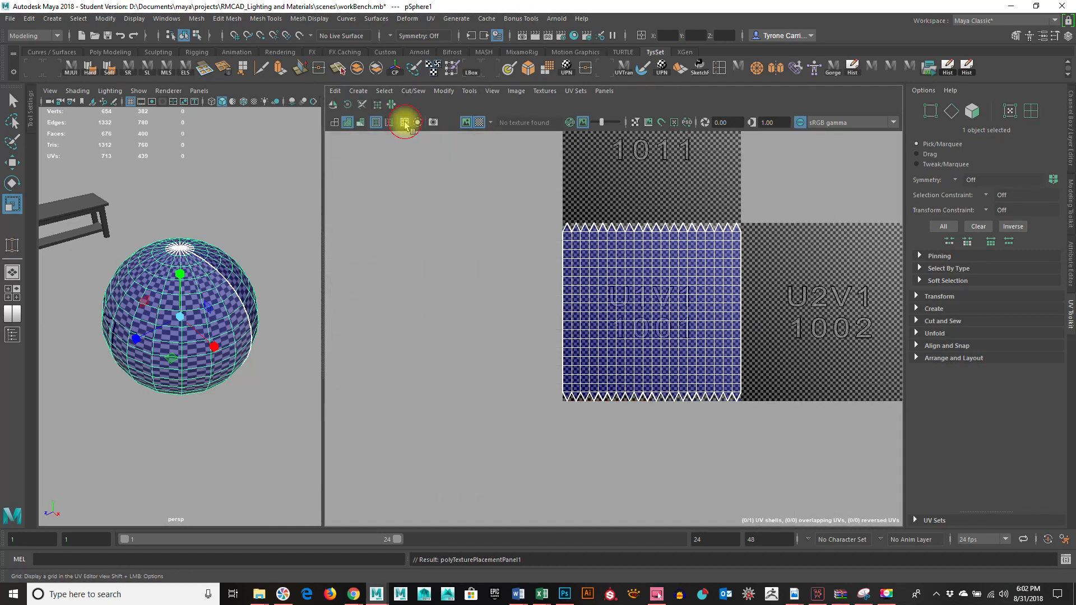
left_click(405, 123)
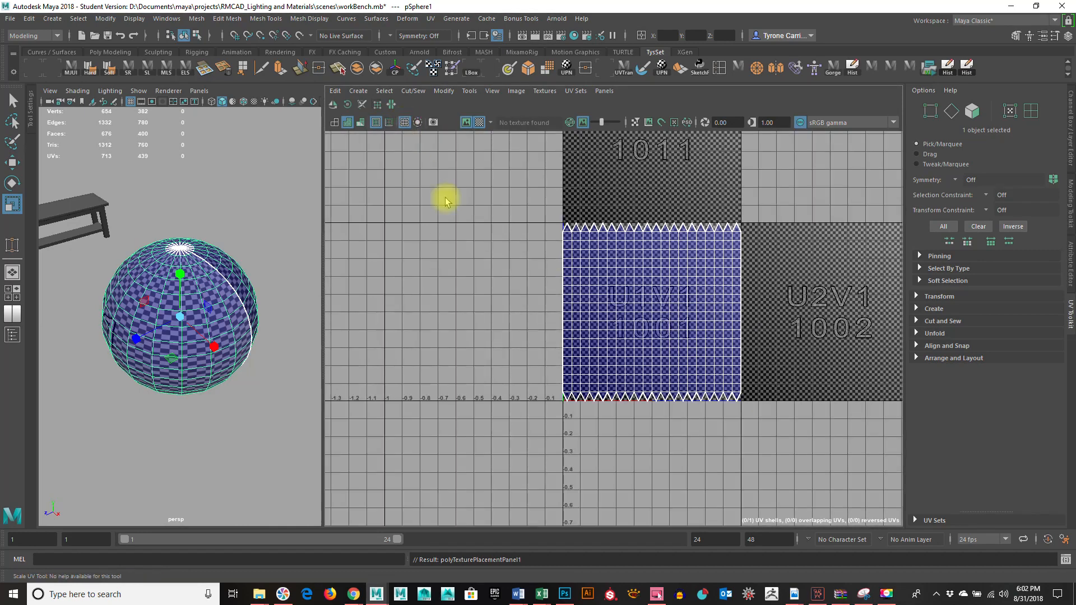
Step: Turn the checker map off and back on for the sphere's UVs
left_click(548, 93)
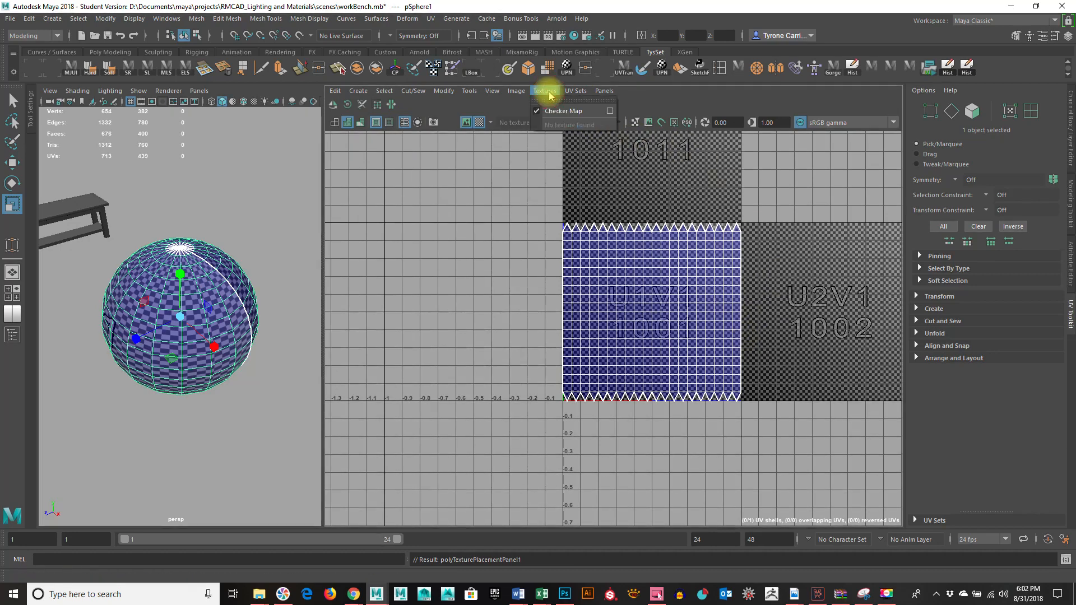
left_click(544, 110)
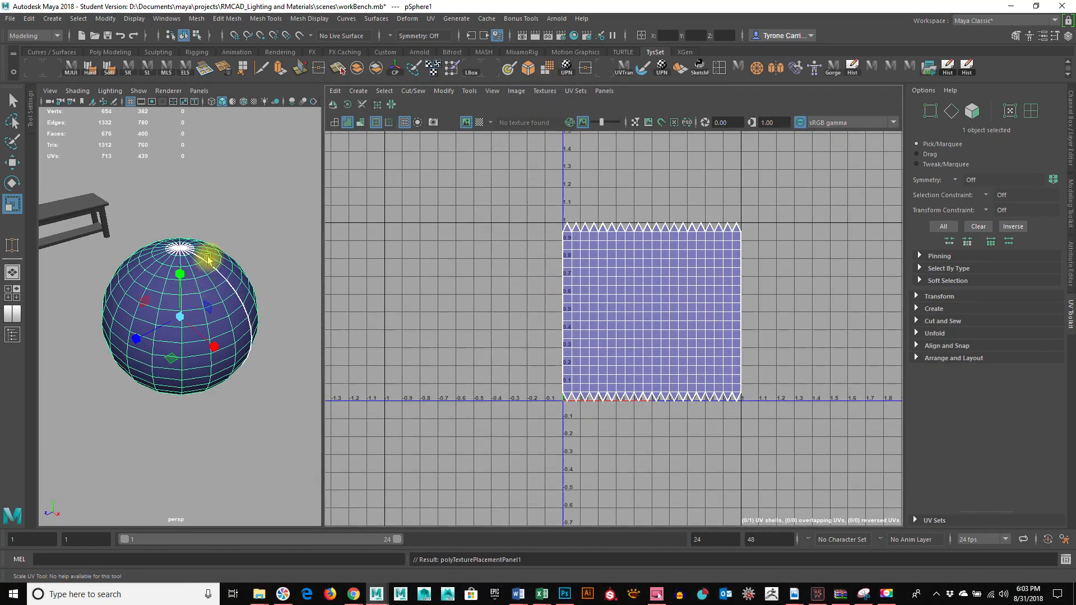
left_click(545, 90)
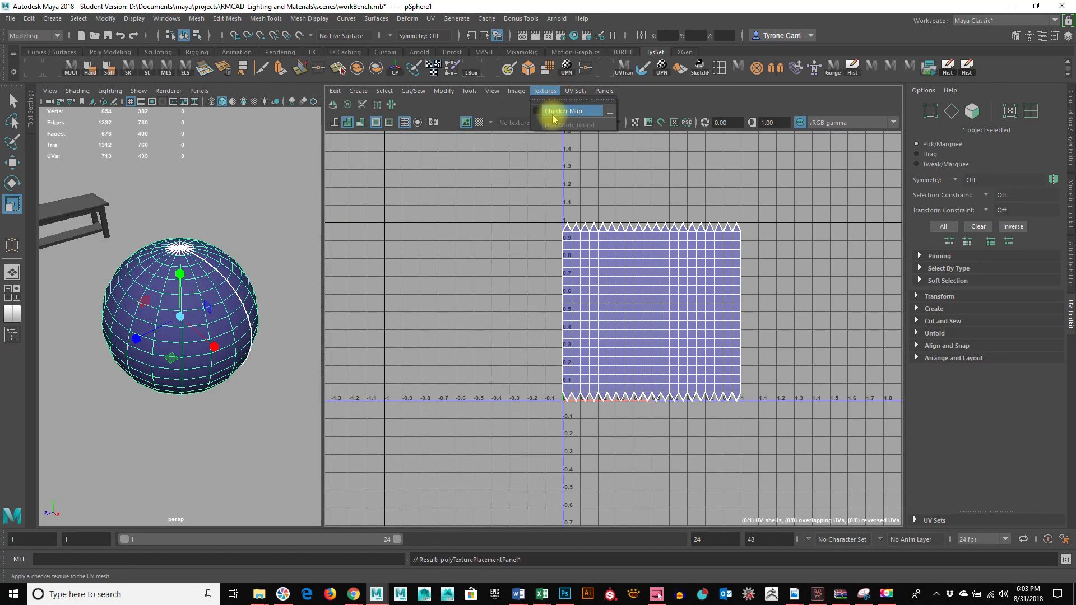
left_click(553, 114)
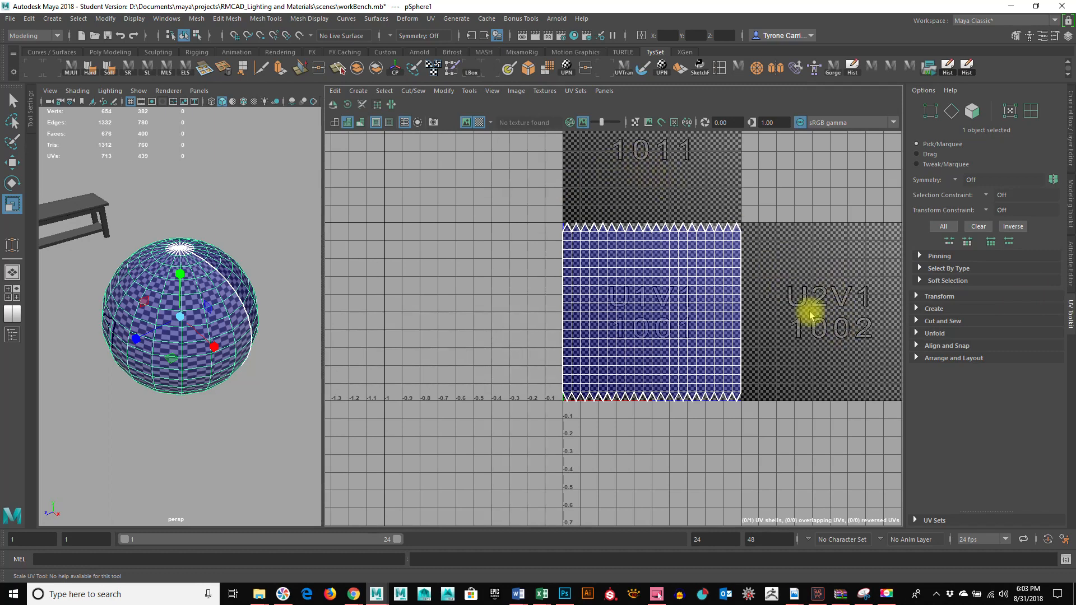
Step: Select all UVs of the sphere's shell in the UV Editor
right_click_drag(661, 247, 710, 249)
left_click_drag(532, 200, 781, 499)
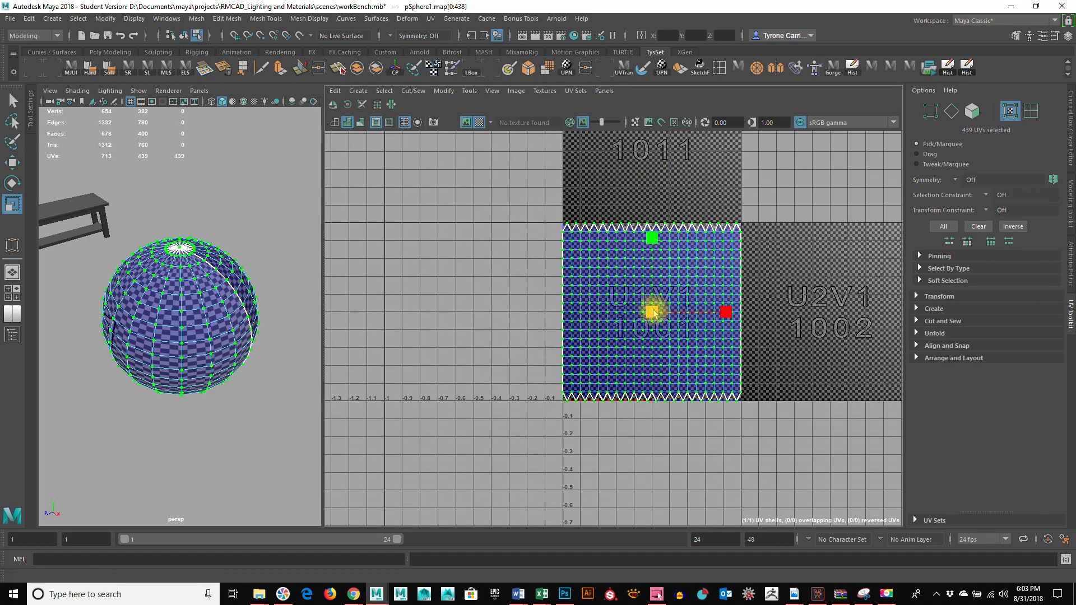
Step: Scale the sphere's UV shell slightly so it fits inside the U1V1 tile, try the Move UV tool and clear the selection
left_click_drag(653, 314, 654, 315)
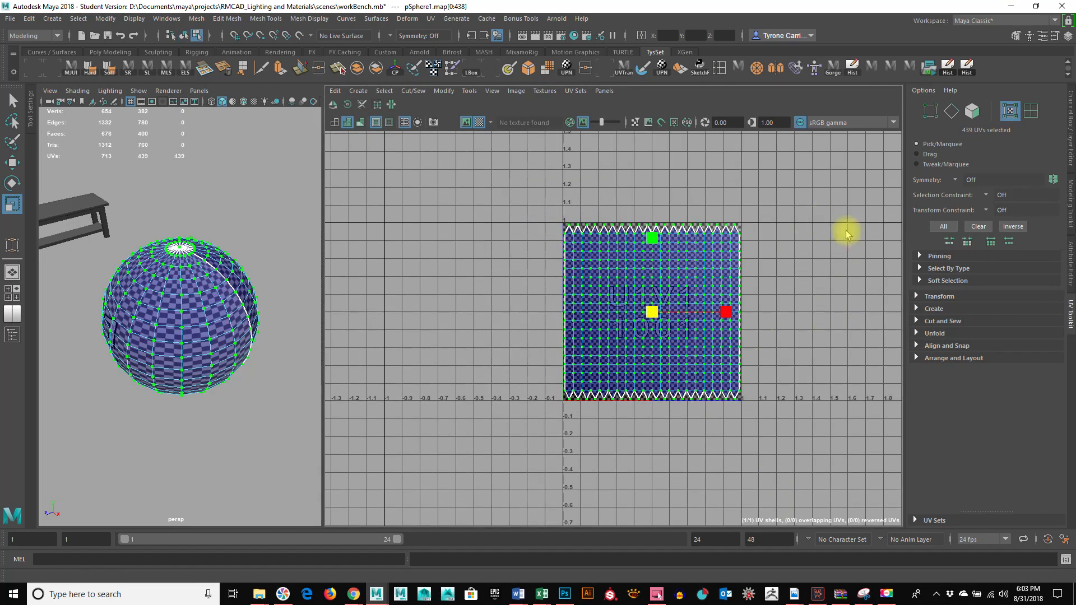
key("w")
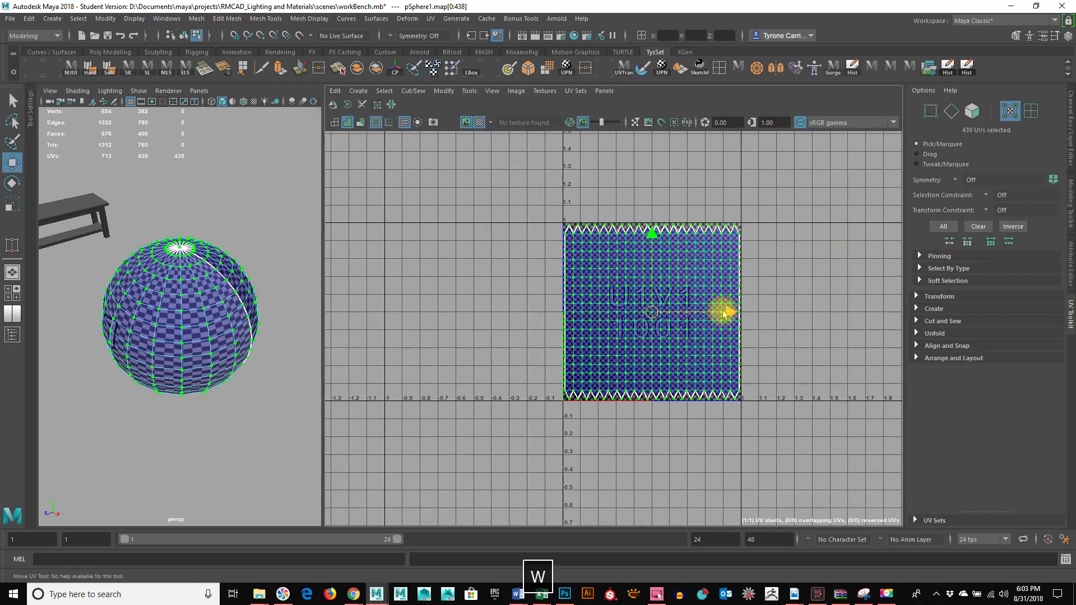
mouse_move(722, 311)
left_mouse_down()
mouse_move(819, 311)
mouse_move(679, 312)
mouse_move(727, 312)
left_mouse_up()
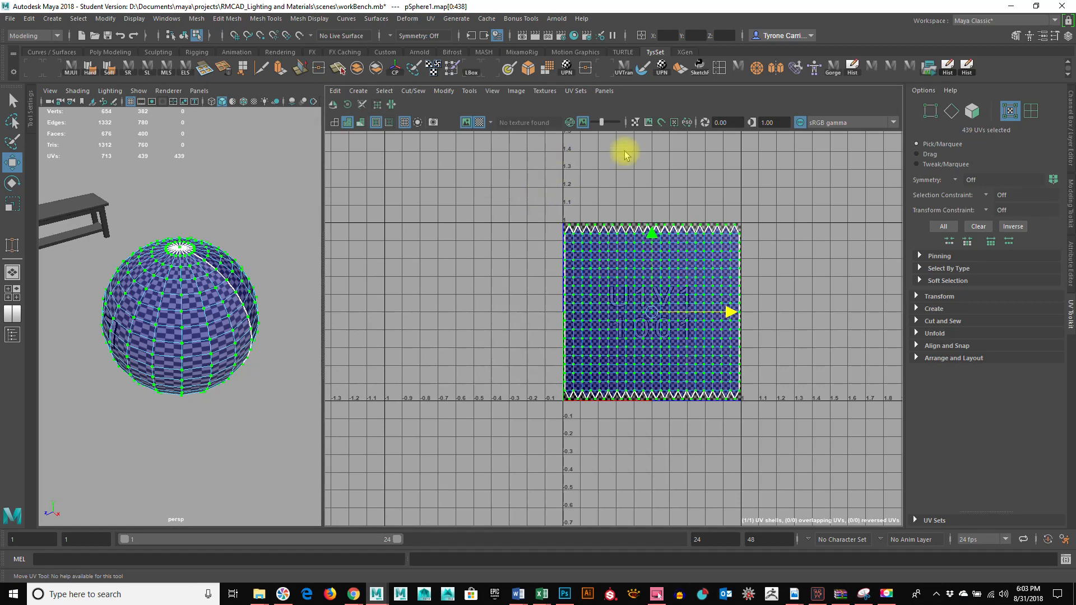
left_click(429, 190)
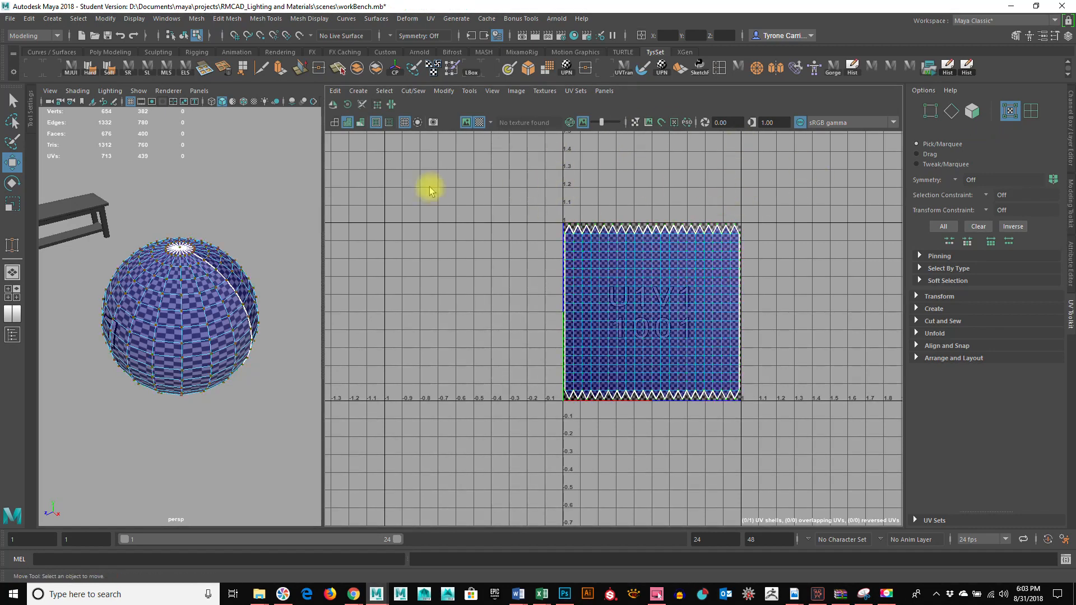
Step: Toggle the UV Editor's texture image and the checker map off and on, and inspect the checker pattern around the sphere
left_click(466, 123)
left_click(465, 123)
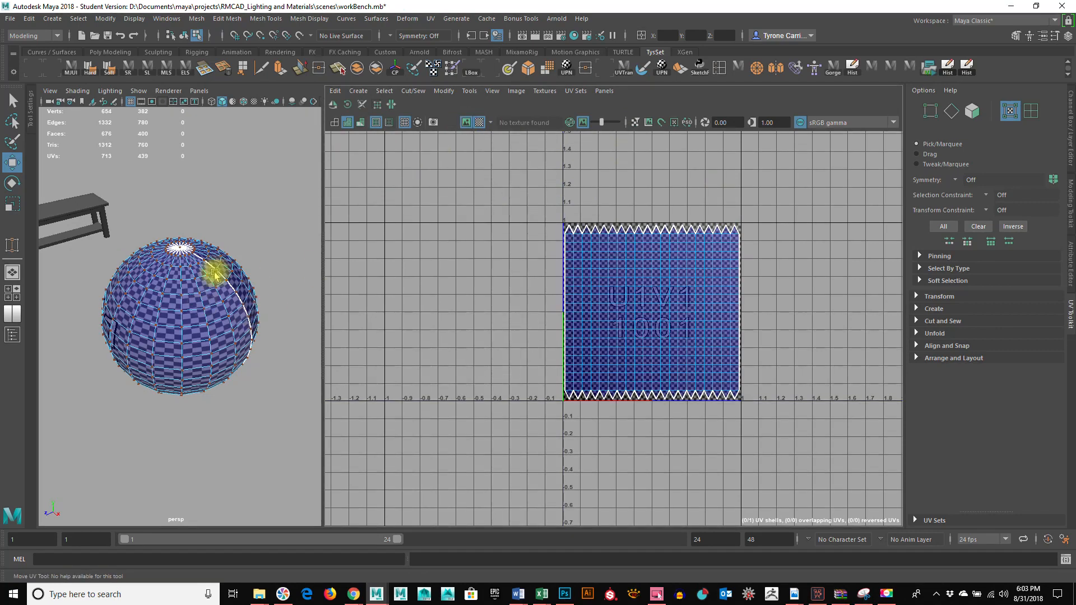
left_click(479, 123)
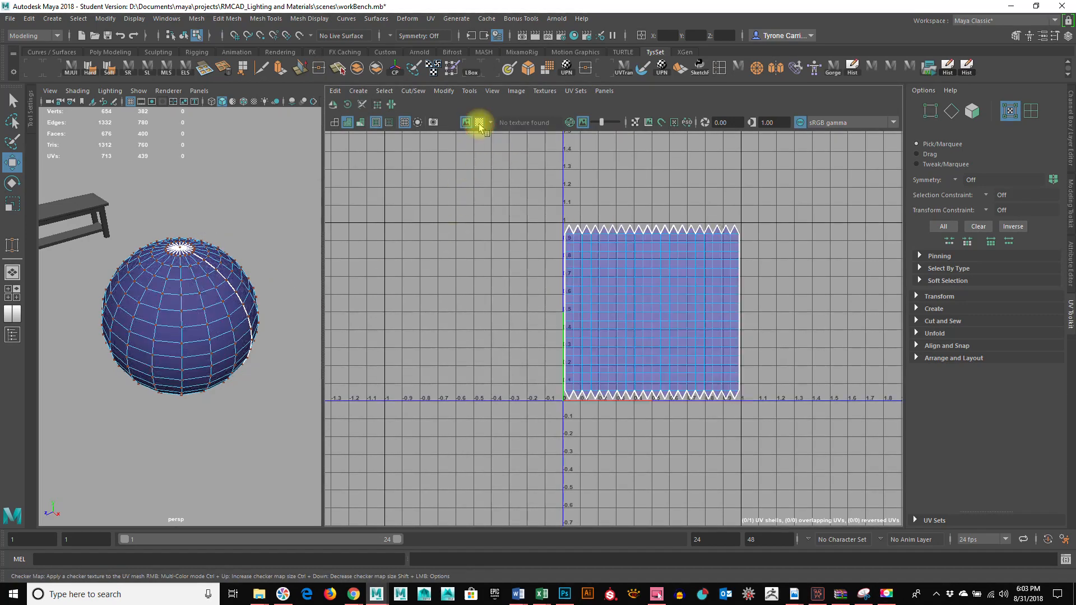
left_click(479, 123)
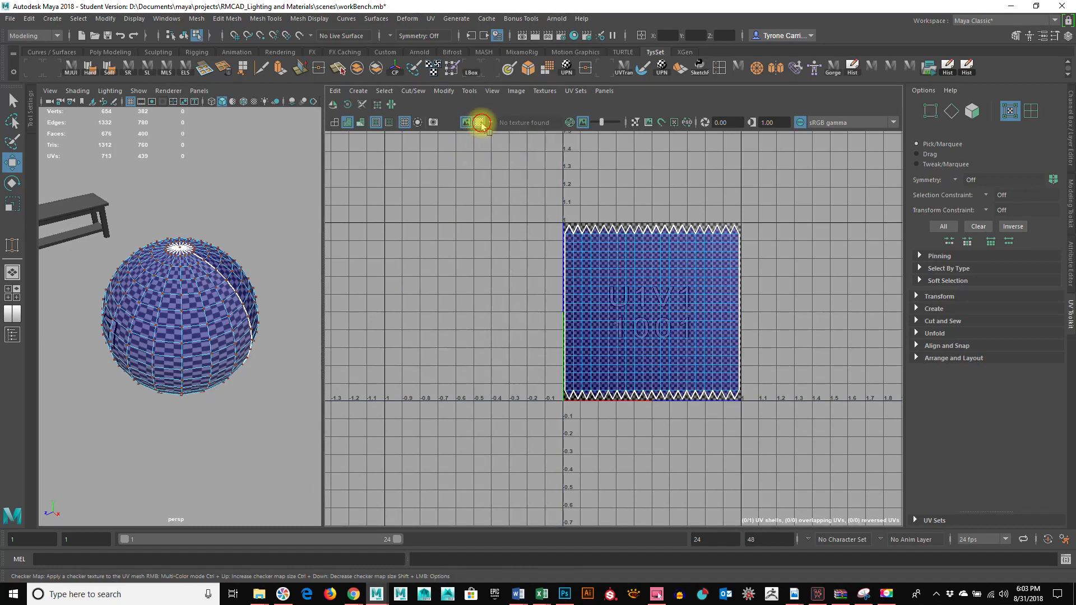
left_click(480, 123)
left_click(480, 123)
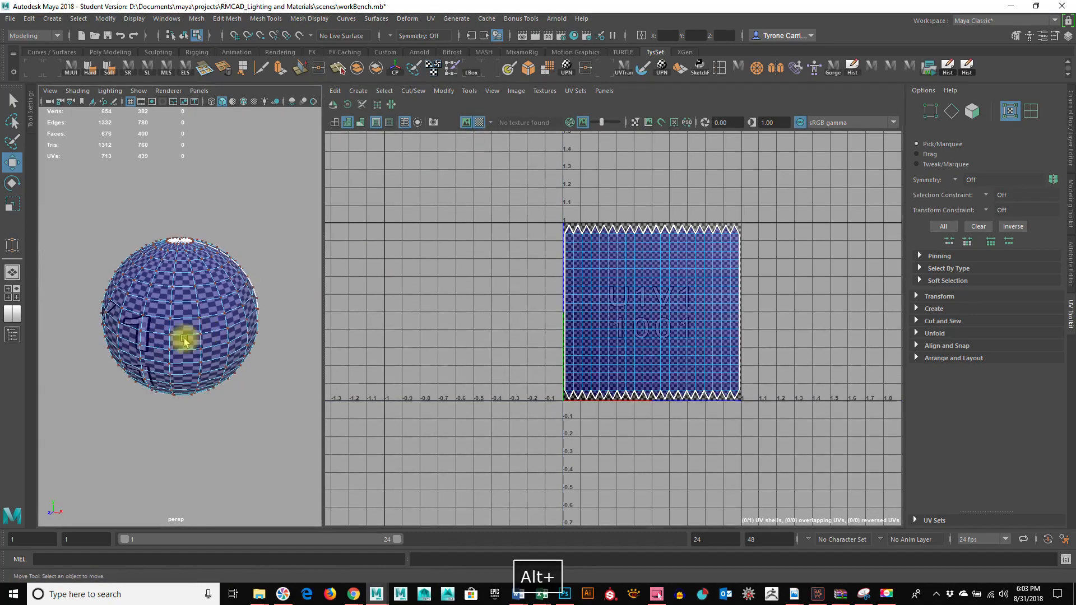
right_click_drag(179, 336, 185, 365, "alt")
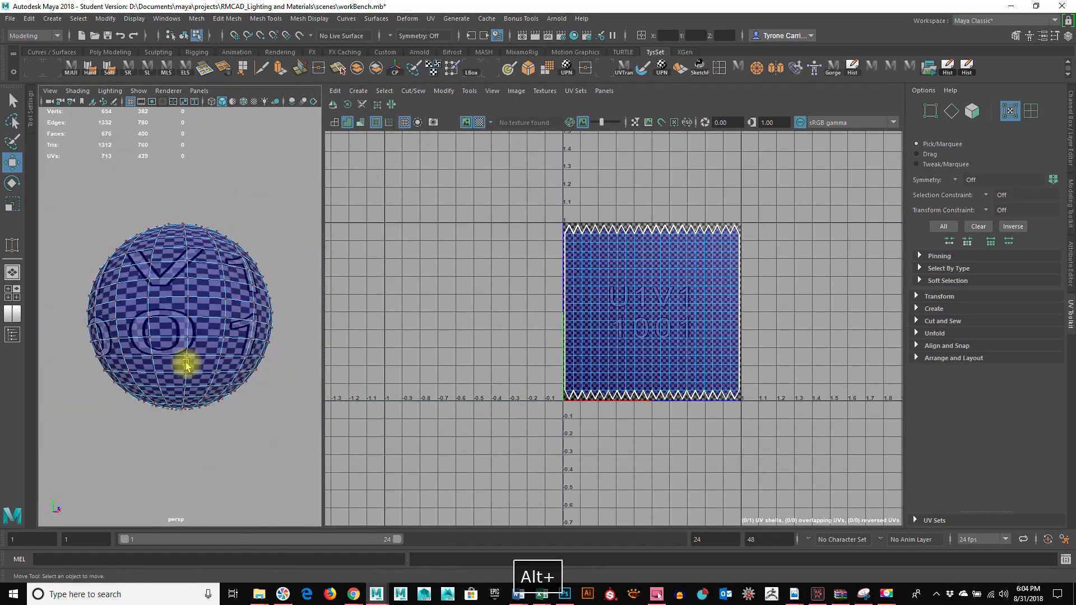
left_click_drag(185, 365, 204, 342, "alt")
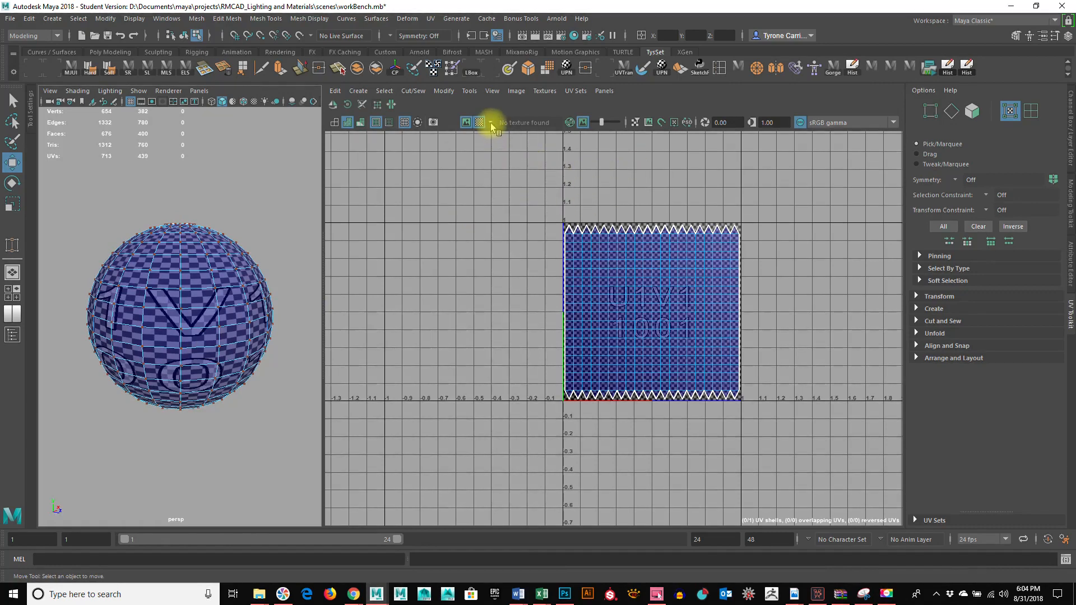
Step: Turn image dimming off and back on in the UV Editor, and slightly adjust the dimming amount
left_click(572, 126)
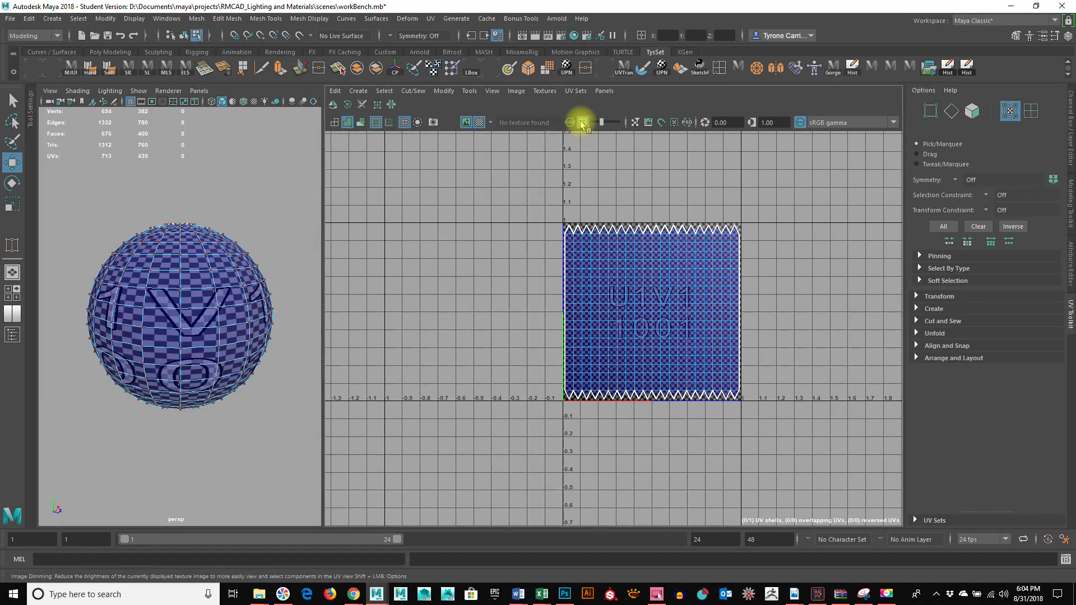
left_click(583, 124)
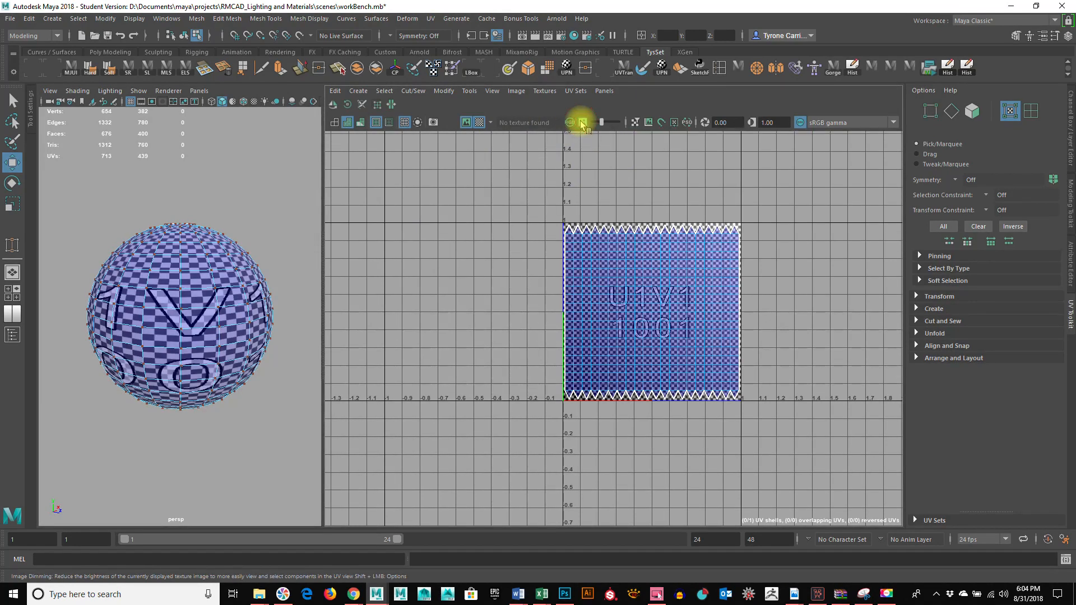
scroll(697, 318, "up", 2)
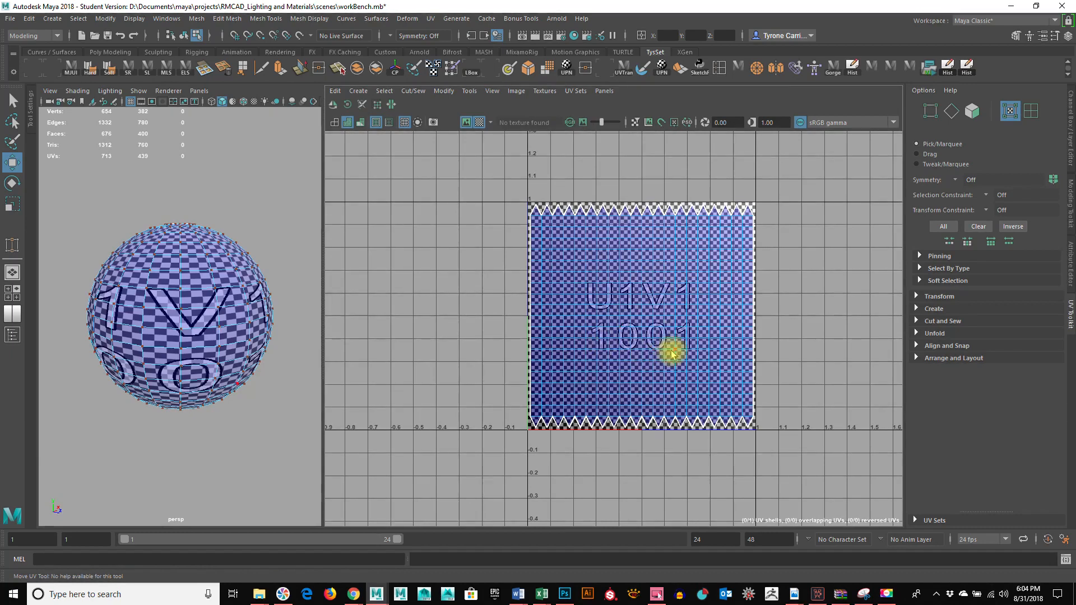
left_click(587, 124)
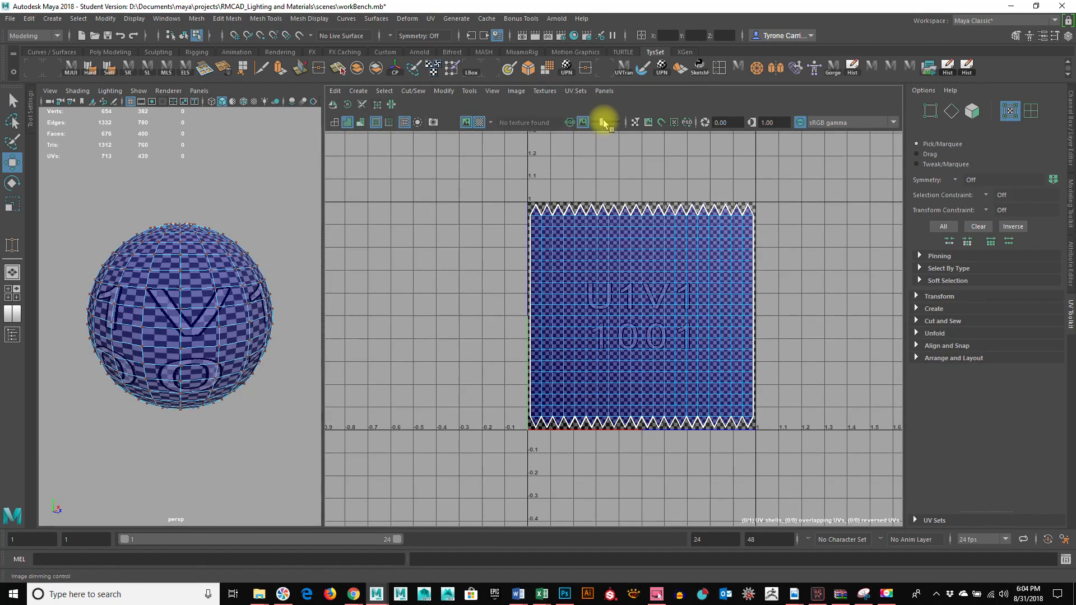
mouse_move(603, 124)
left_mouse_down()
mouse_move(593, 122)
mouse_move(612, 122)
mouse_move(578, 122)
mouse_move(607, 125)
left_mouse_up()
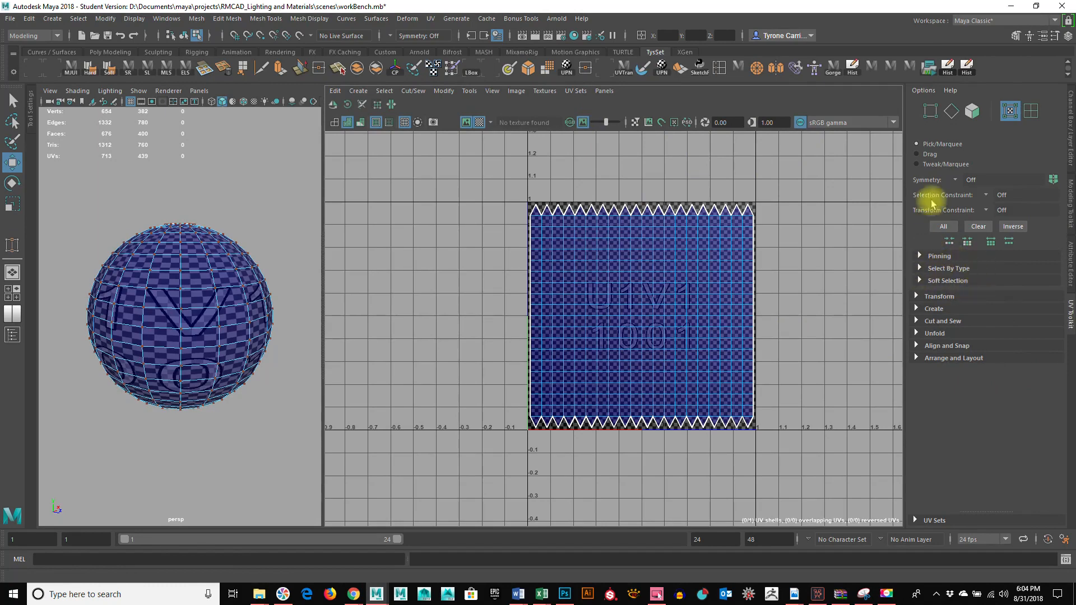
Step: Expand the Create tools in the UV Toolkit and widen the perspective view beside the UV Editor
left_click(917, 308)
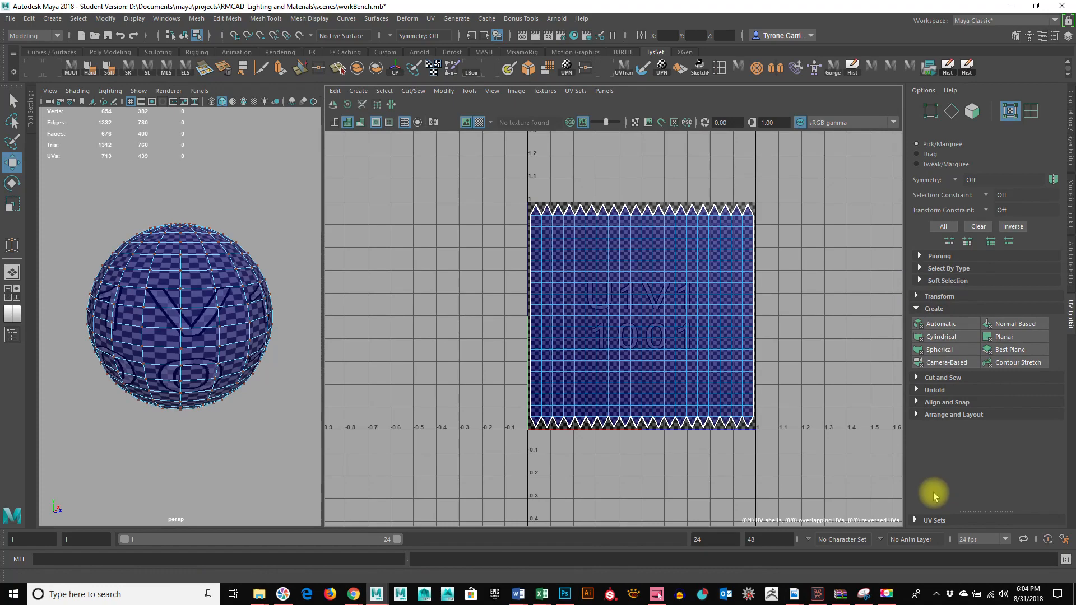
left_click_drag(323, 283, 349, 274)
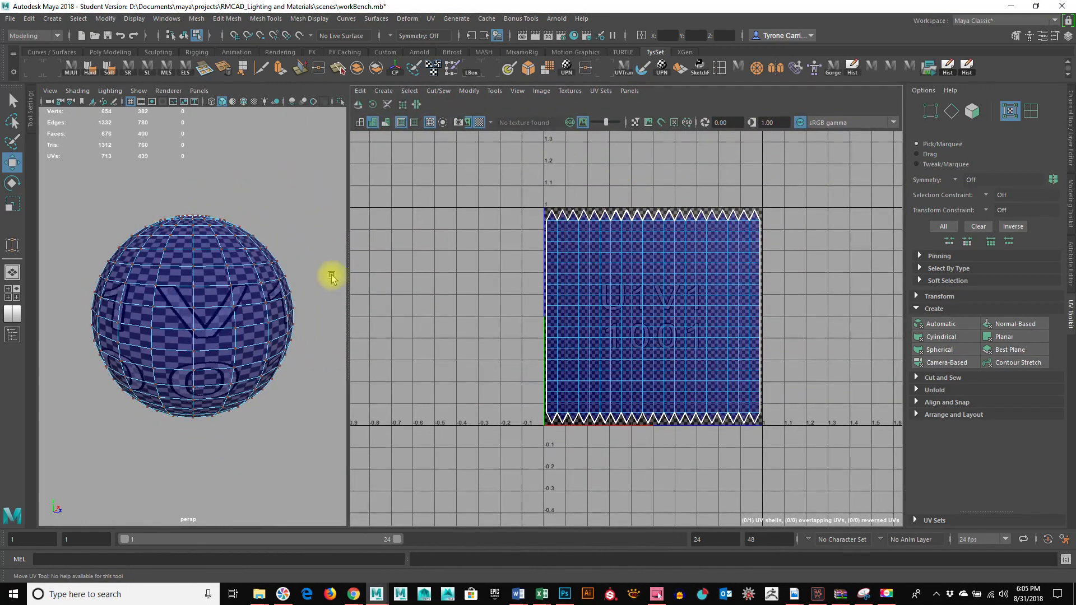
left_click_drag(347, 283, 447, 286)
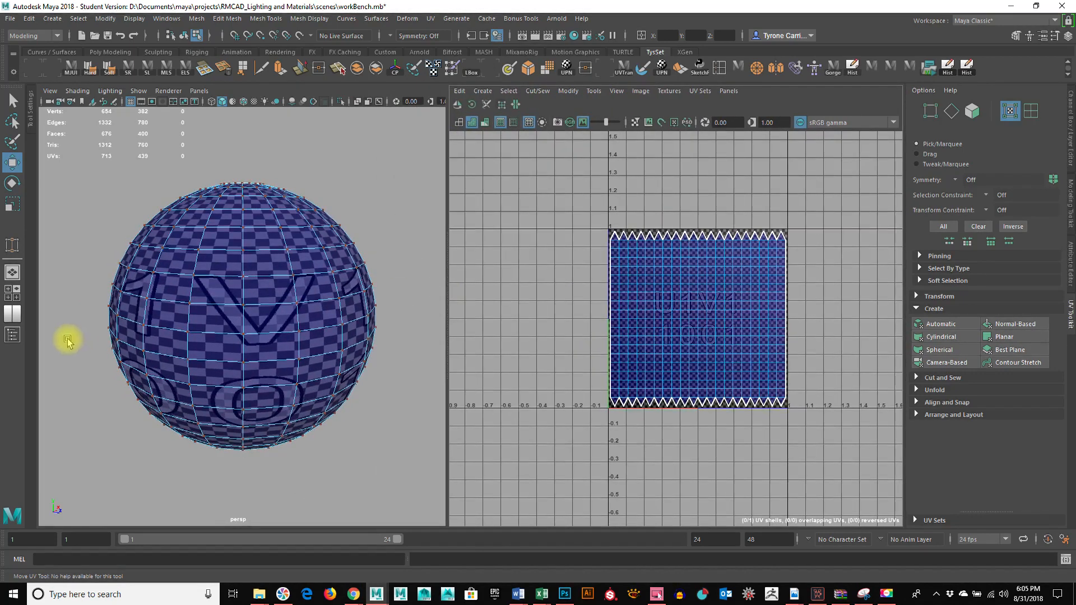
right_click(15, 298)
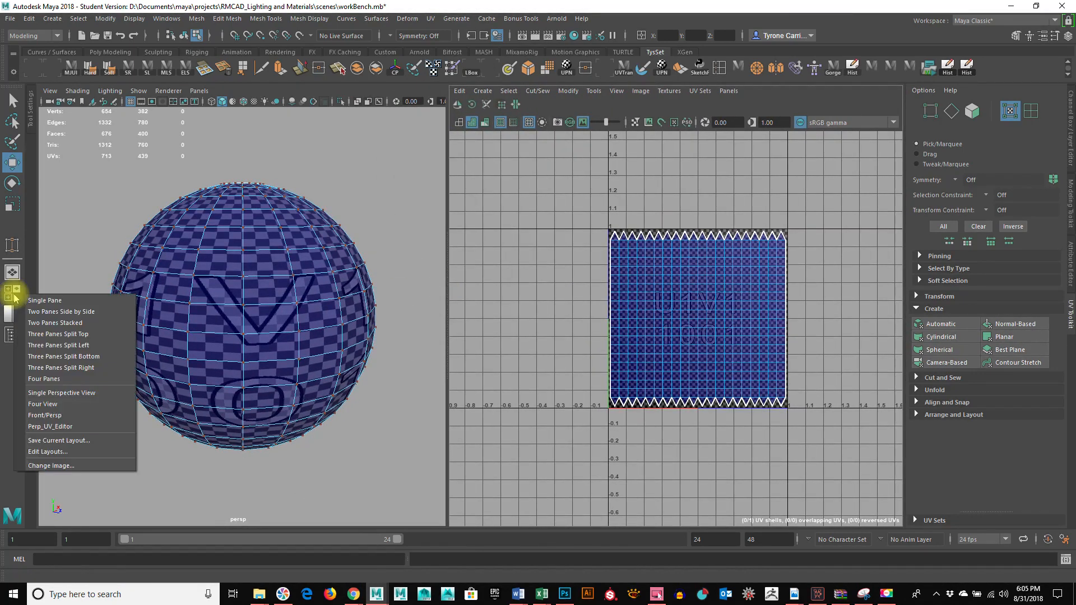
left_click(72, 440)
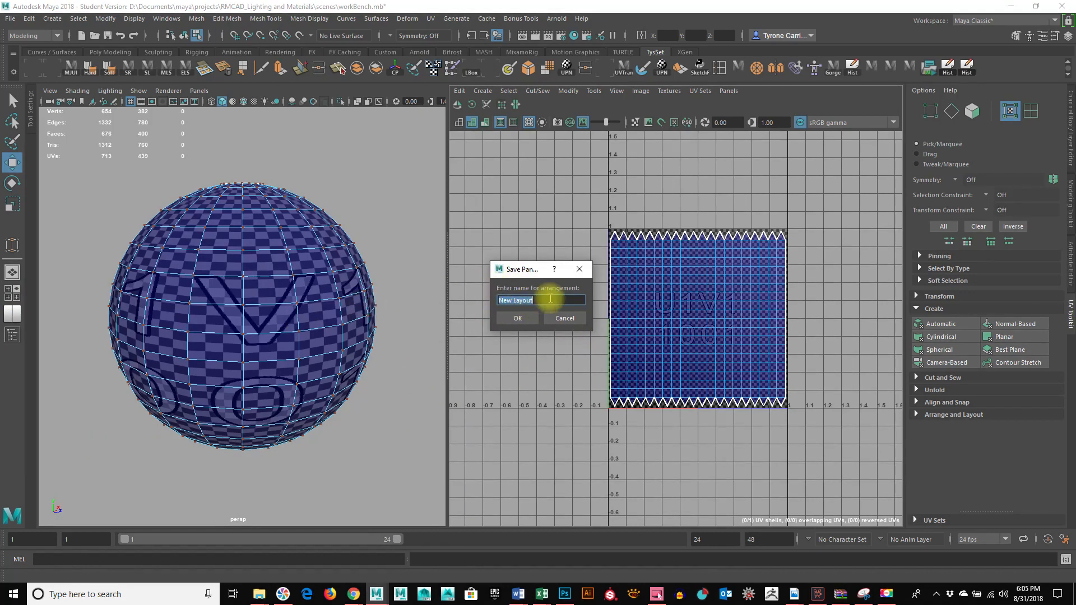
left_click(548, 321)
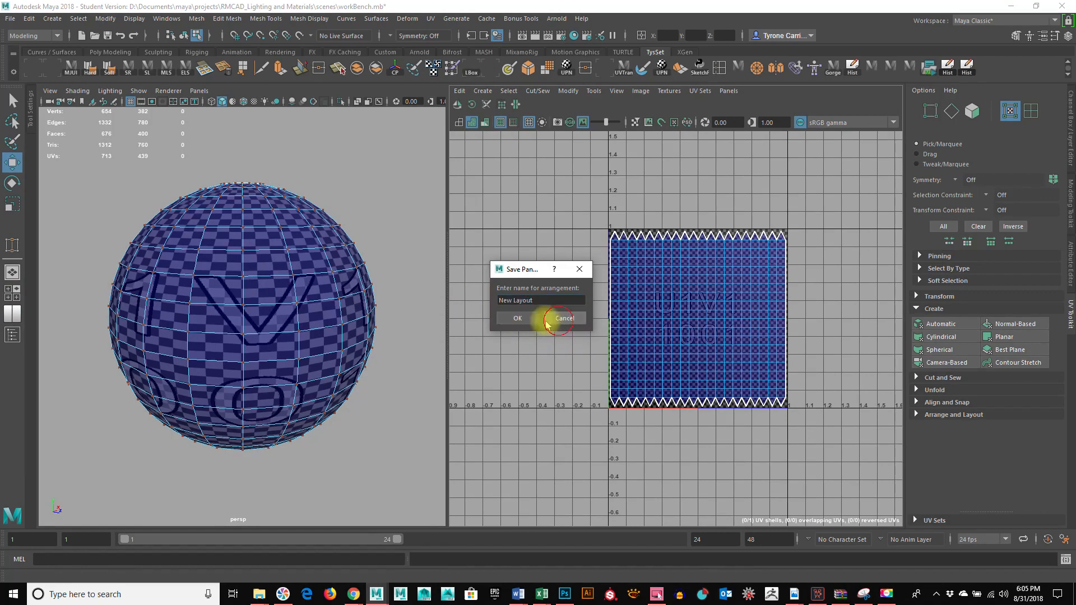
right_click(12, 313)
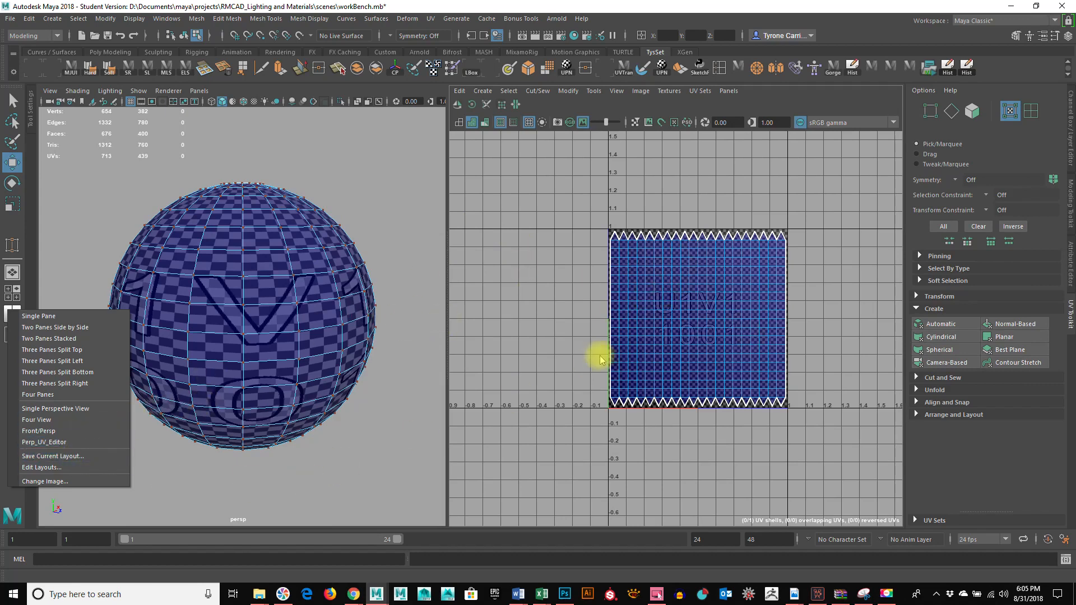
left_click(420, 351)
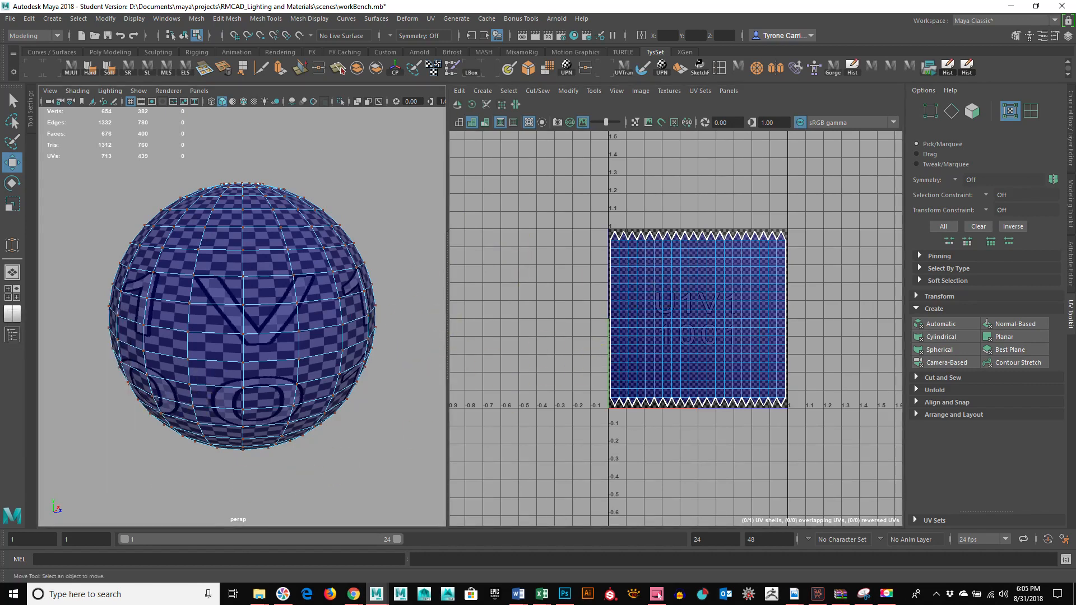